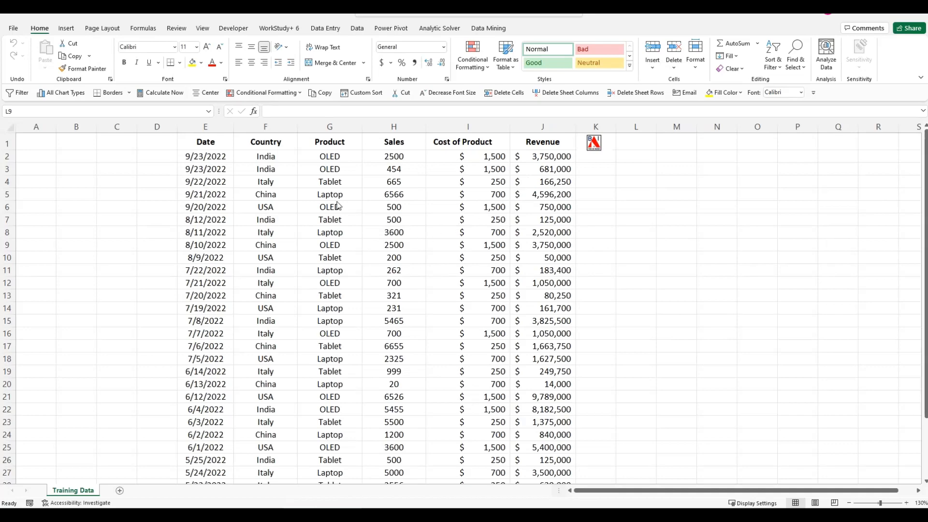
Step: Select the sales data in E1:J33 with its headers and start a PivotTable from that range
{"action": "left_click_drag", "start_coordinate": [227, 145], "coordinate": [560, 467]}
{"action": "scroll", "coordinate": [360, 361], "scroll_direction": "up", "scroll_amount": 2}
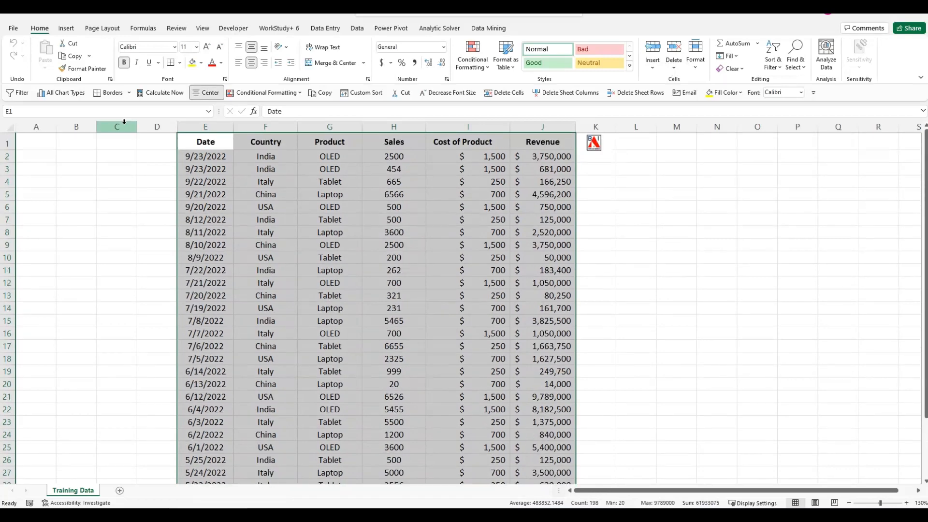
{"action": "left_click", "coordinate": [73, 30]}
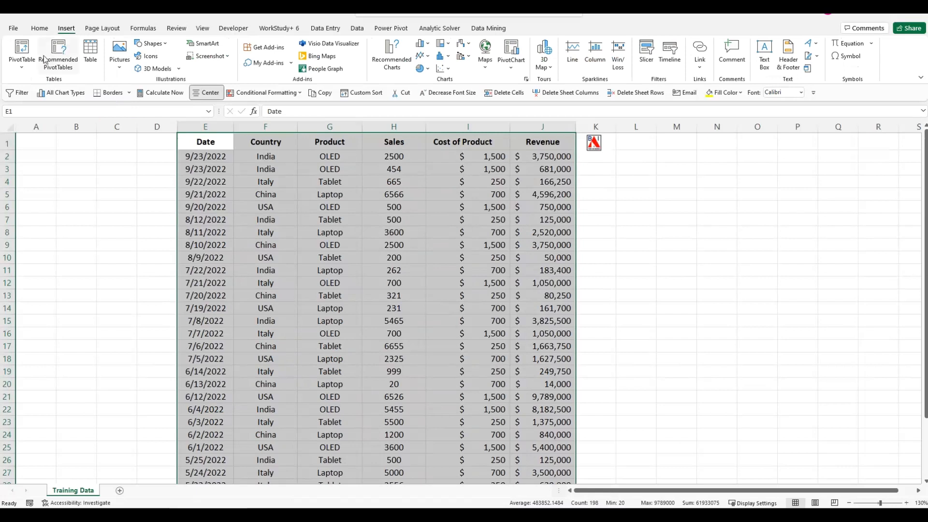
{"action": "left_click", "coordinate": [32, 68]}
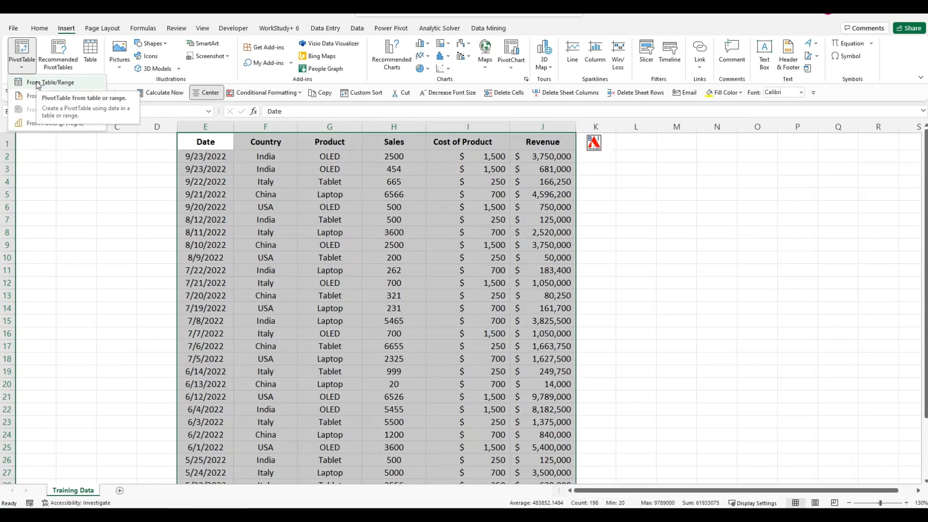
{"action": "left_click", "coordinate": [37, 83]}
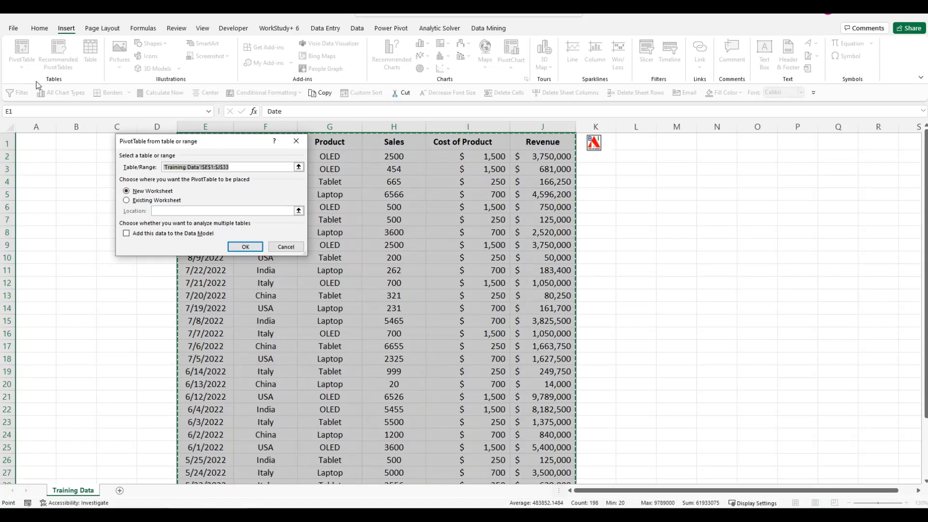
{"action": "left_click", "coordinate": [152, 202]}
{"action": "left_click", "coordinate": [164, 210]}
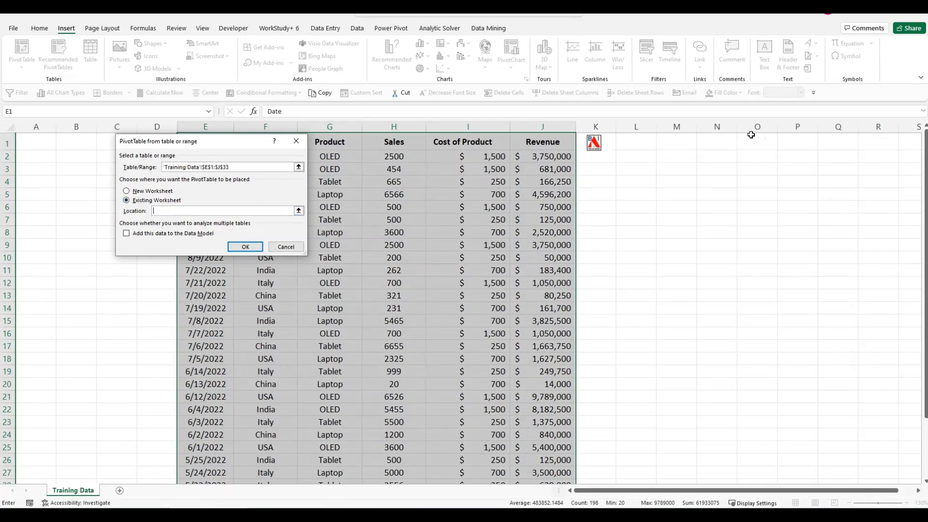
{"action": "left_click", "coordinate": [701, 140]}
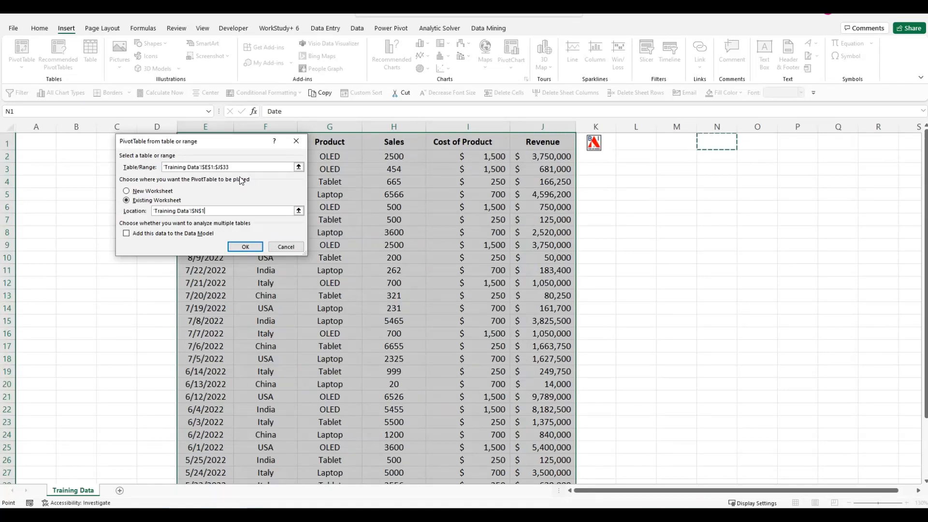
{"action": "left_click", "coordinate": [127, 192]}
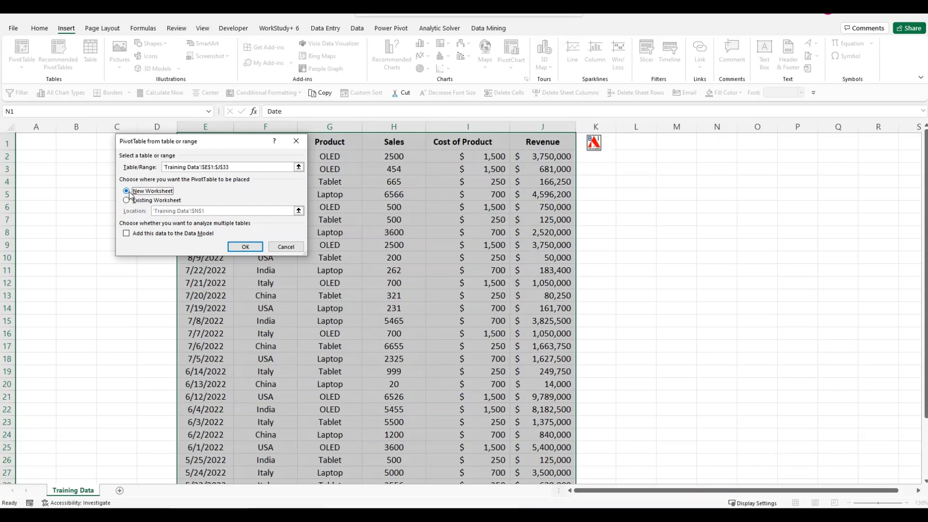
Step: Create the PivotTable on a new worksheet and select a cell inside its area so the field list is available
{"action": "left_click", "coordinate": [245, 246]}
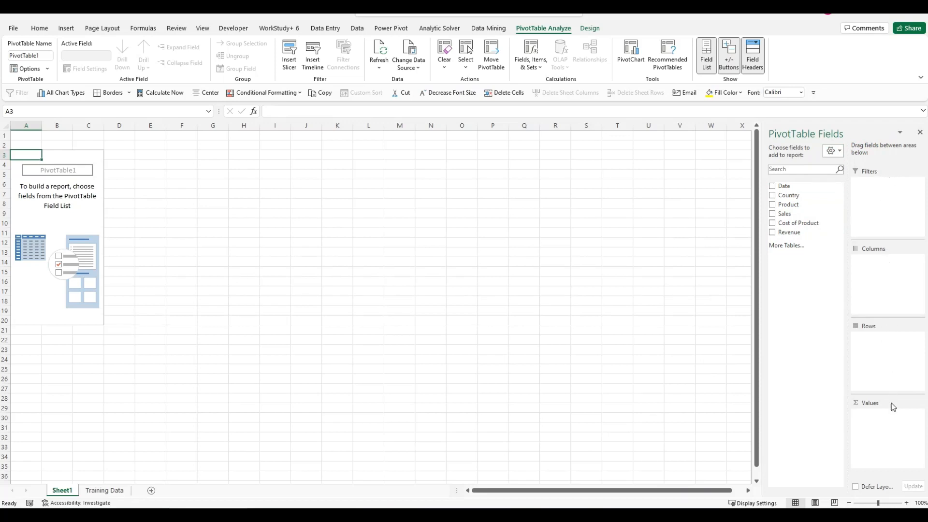
{"action": "left_click", "coordinate": [571, 312]}
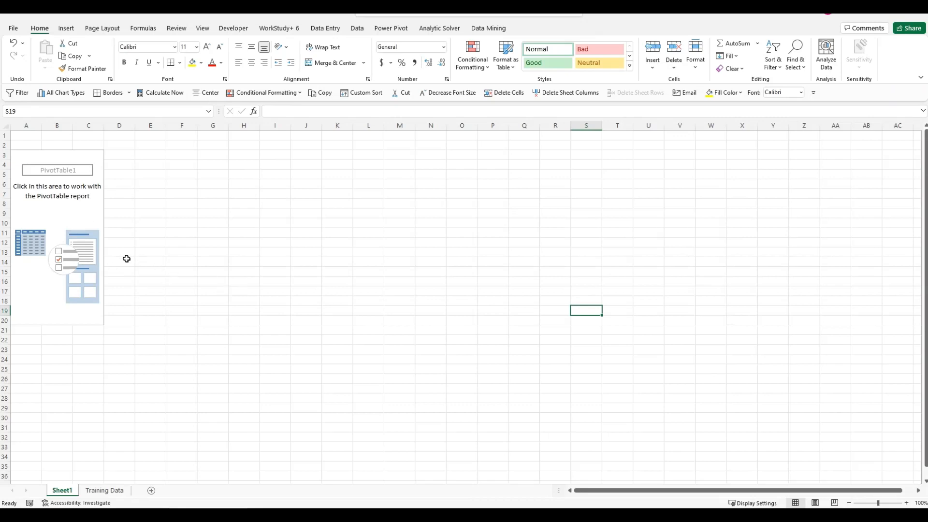
{"action": "scroll", "coordinate": [73, 258], "scroll_direction": "up", "scroll_amount": 2, "text": "ctrl"}
{"action": "left_click", "coordinate": [83, 259]}
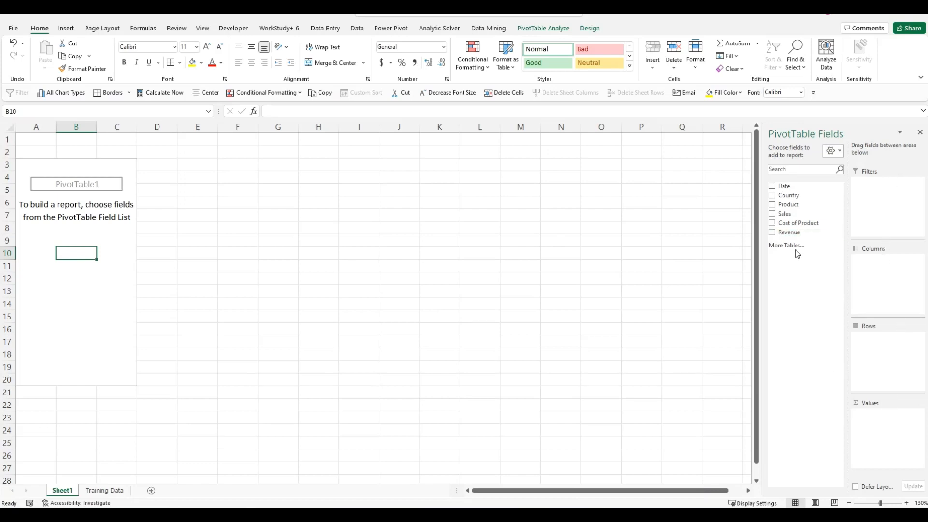
Step: Add Country to the PivotTable's rows and Sales to its values
{"action": "left_click_drag", "start_coordinate": [790, 197], "coordinate": [872, 344]}
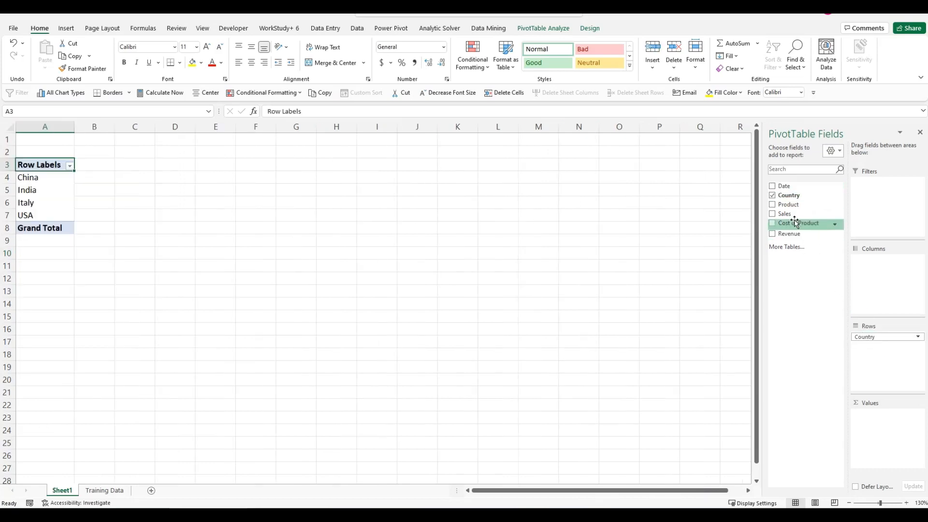
{"action": "left_click_drag", "start_coordinate": [786, 213], "coordinate": [877, 415]}
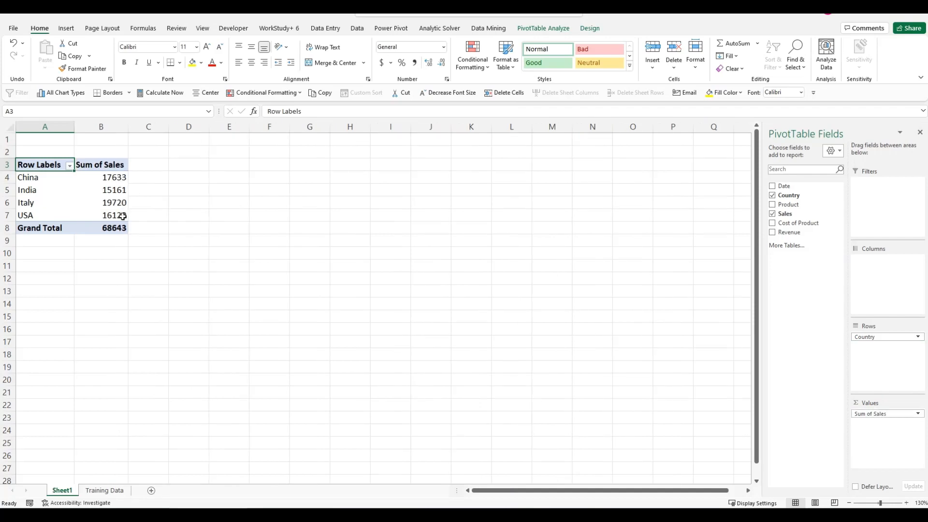
{"action": "mouse_move", "coordinate": [122, 216]}
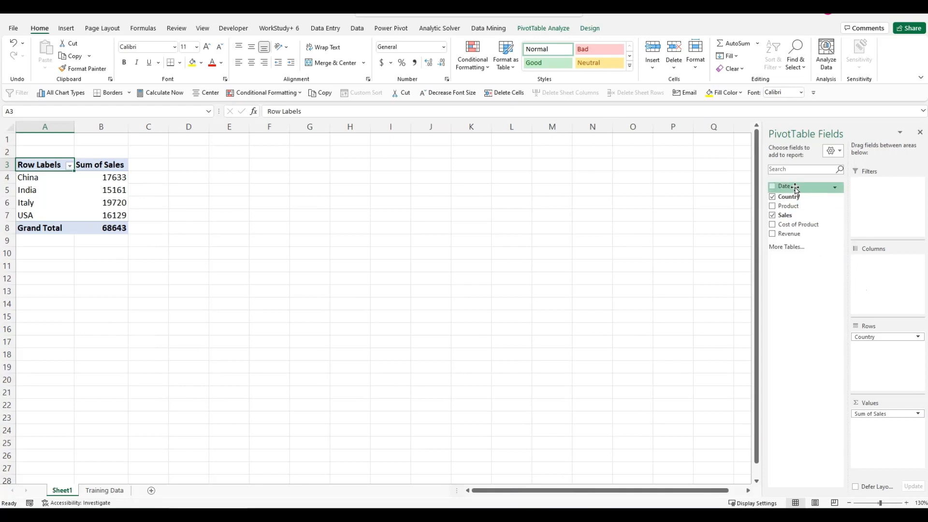
Step: Add Date as a report filter, Product as a row field beneath Country, and Revenue as a second value field
{"action": "left_click_drag", "start_coordinate": [785, 187], "coordinate": [858, 198]}
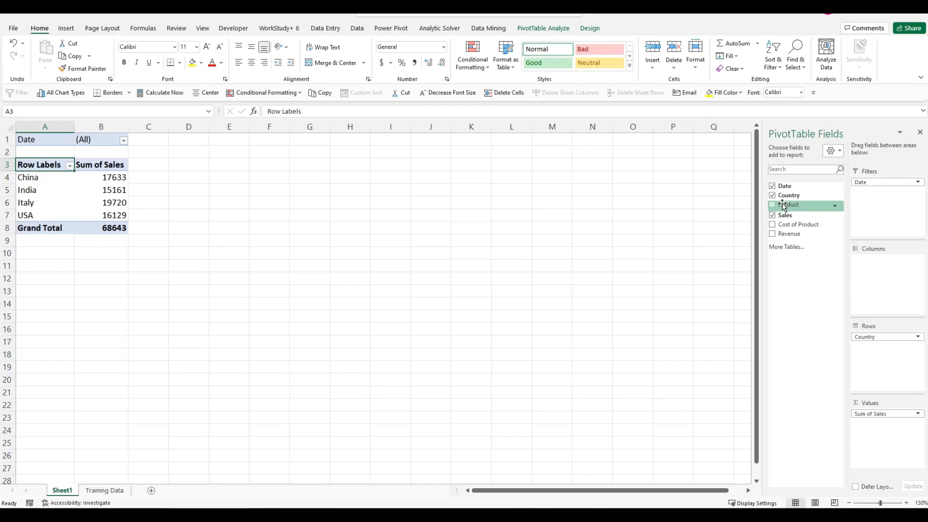
{"action": "left_click_drag", "start_coordinate": [783, 205], "coordinate": [877, 347]}
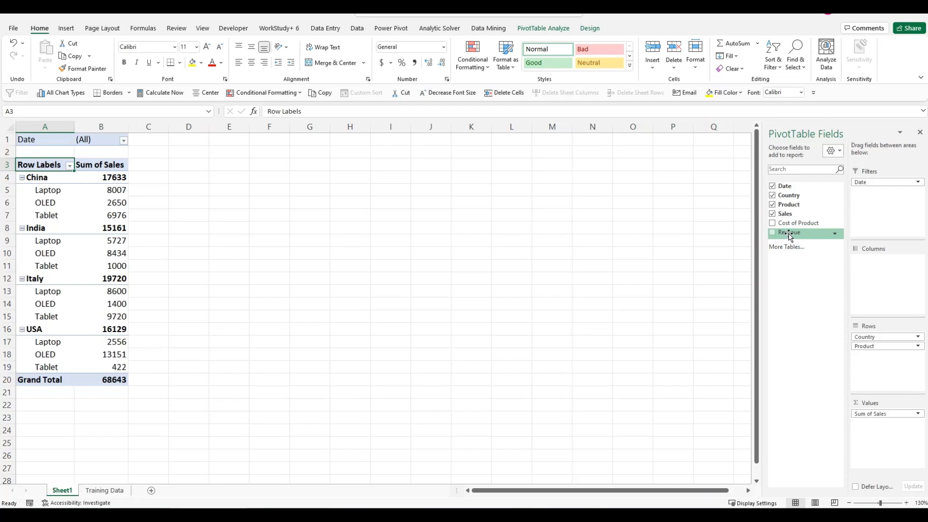
{"action": "left_click_drag", "start_coordinate": [789, 237], "coordinate": [871, 426]}
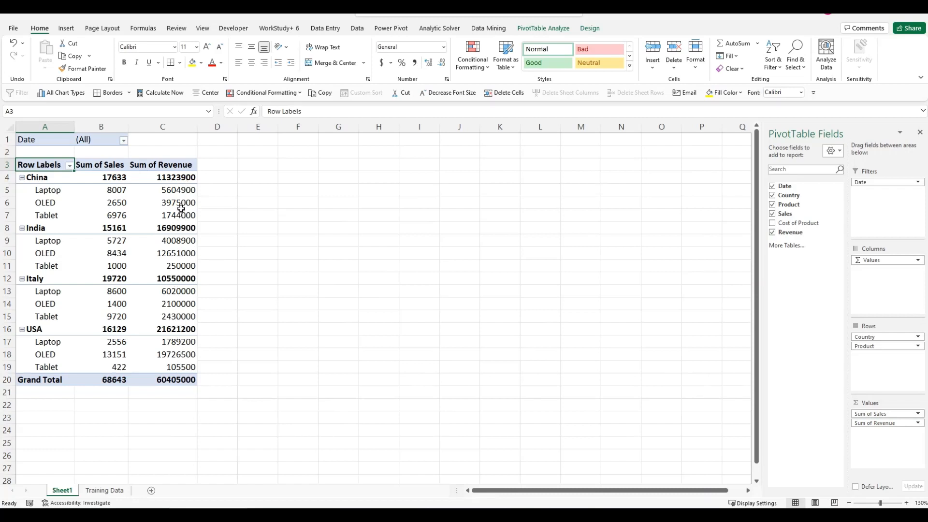
Step: Format the Sum of Revenue cells C4:C20 as dollar accounting values without decimals and widen column C to fit
{"action": "mouse_move", "coordinate": [177, 178]}
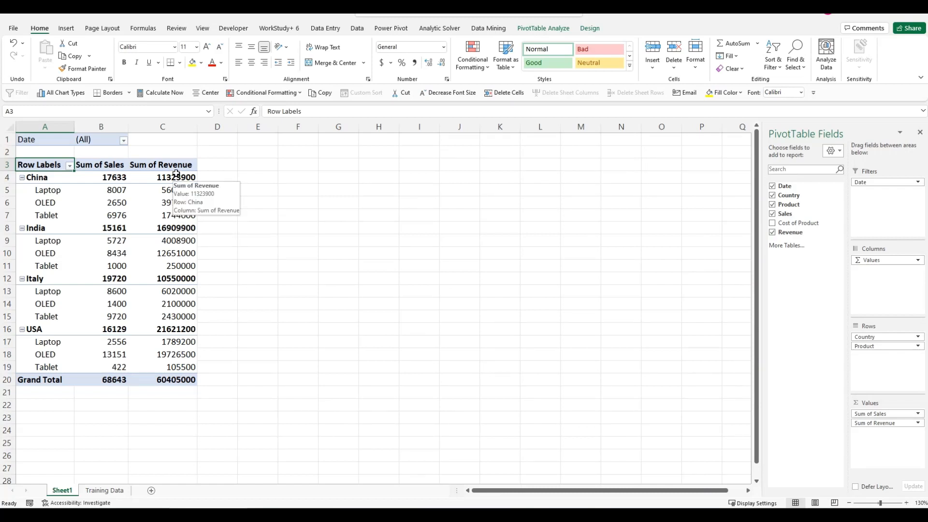
{"action": "left_click_drag", "start_coordinate": [174, 176], "coordinate": [188, 372]}
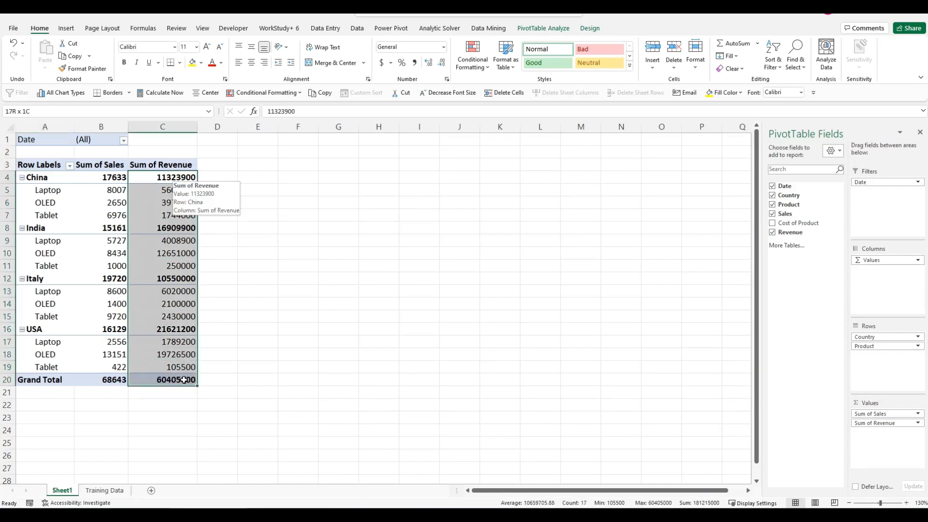
{"action": "left_click", "coordinate": [382, 64]}
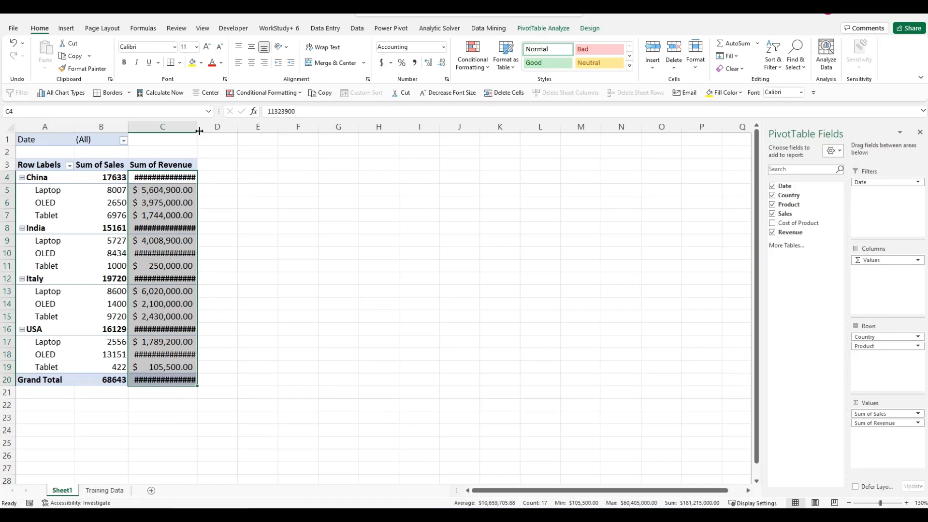
{"action": "left_click_drag", "start_coordinate": [198, 129], "coordinate": [224, 130]}
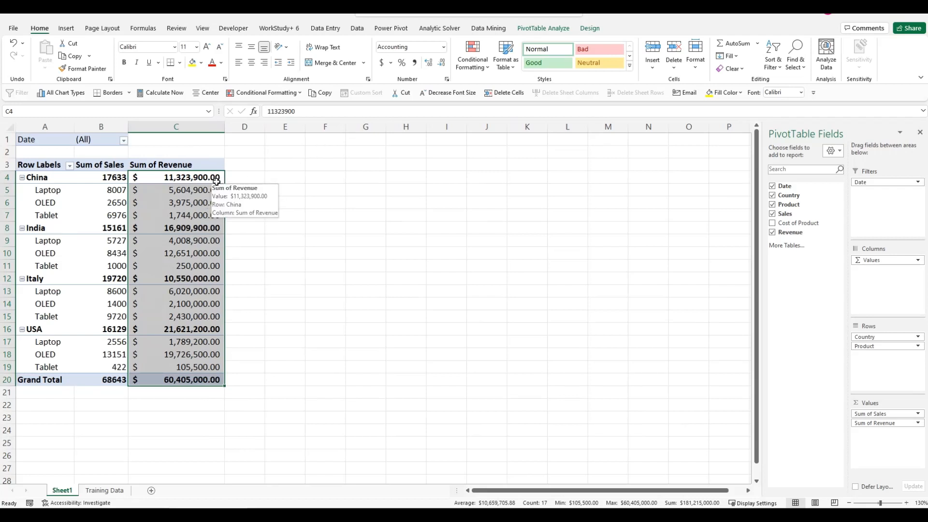
{"action": "left_click", "coordinate": [443, 68]}
{"action": "left_click", "coordinate": [442, 68]}
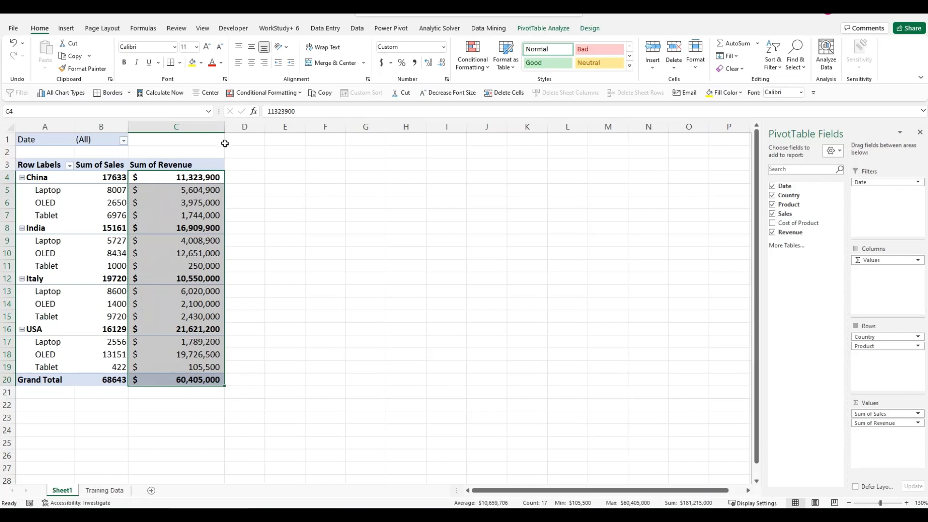
{"action": "left_click", "coordinate": [289, 190]}
{"action": "left_click", "coordinate": [197, 240]}
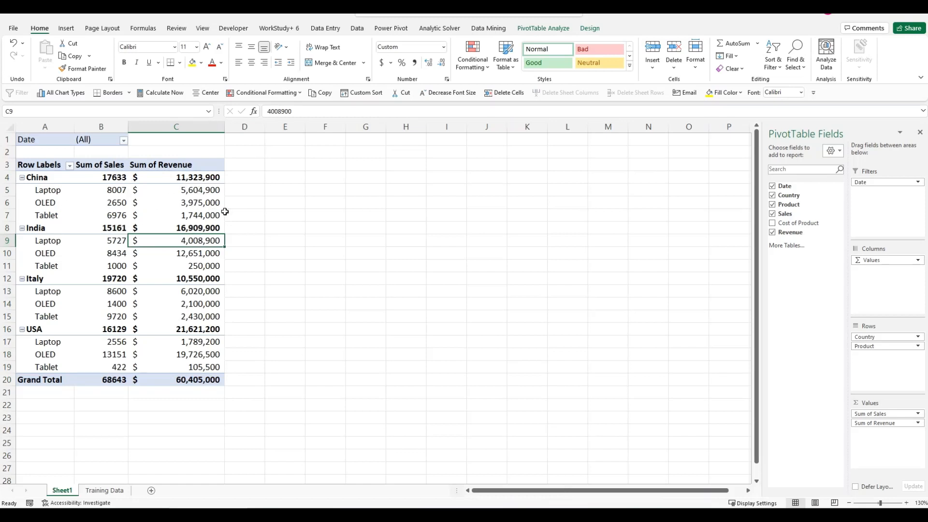
Step: Sort the Country row labels from A to Z, and re-sort them from Z to A
{"action": "mouse_move", "coordinate": [208, 202]}
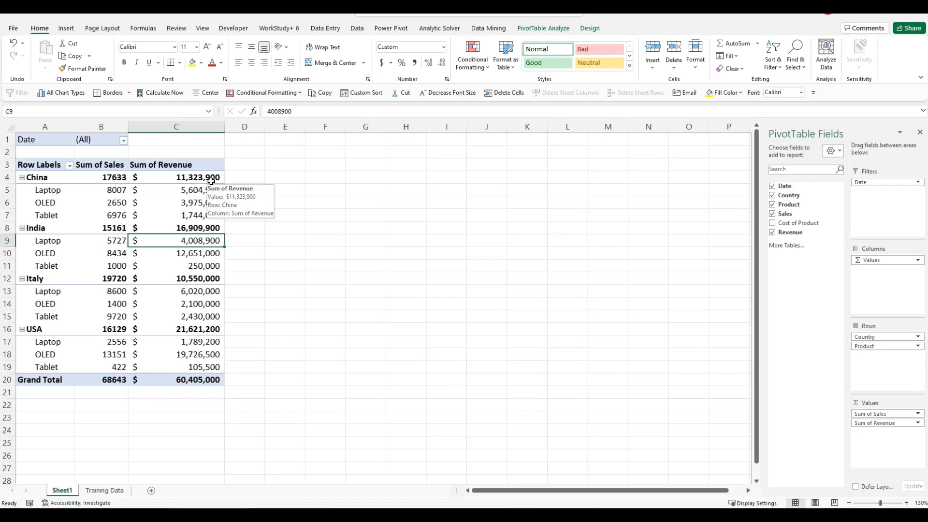
{"action": "mouse_move", "coordinate": [204, 178]}
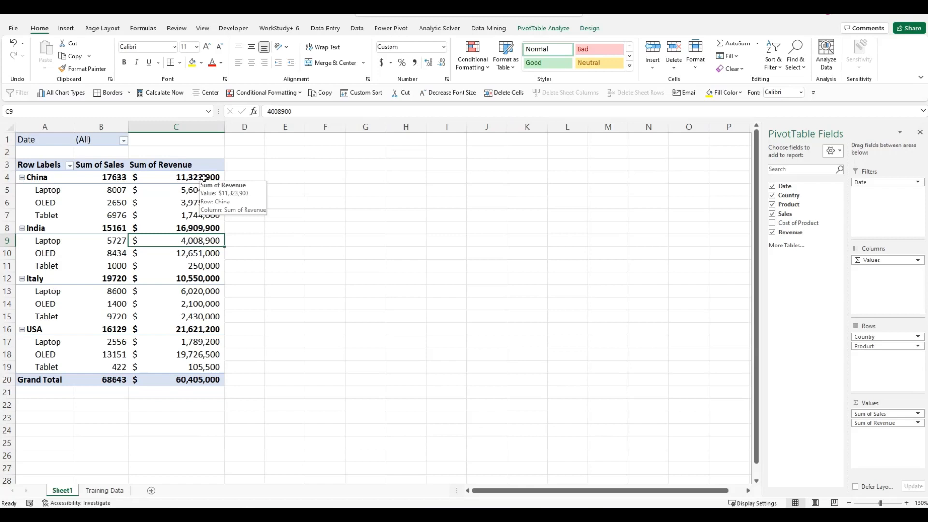
{"action": "left_click", "coordinate": [69, 166]}
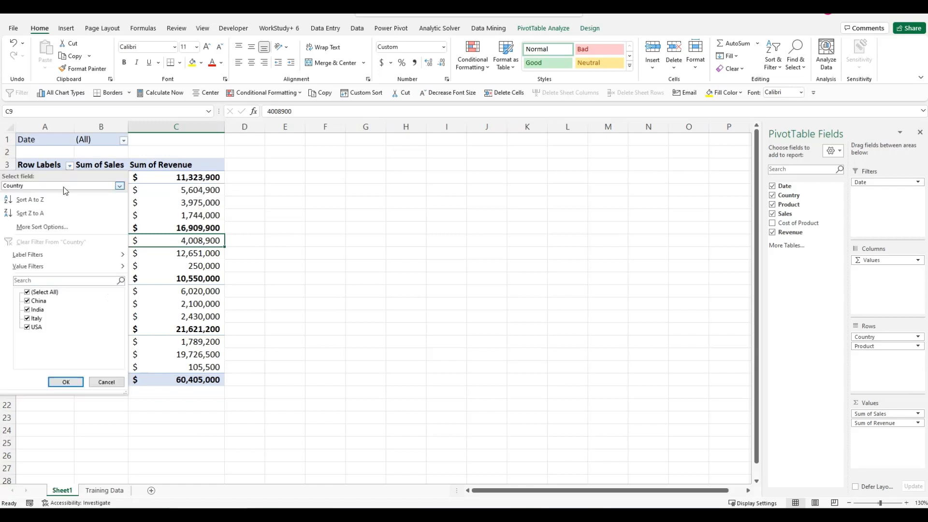
{"action": "left_click", "coordinate": [53, 201]}
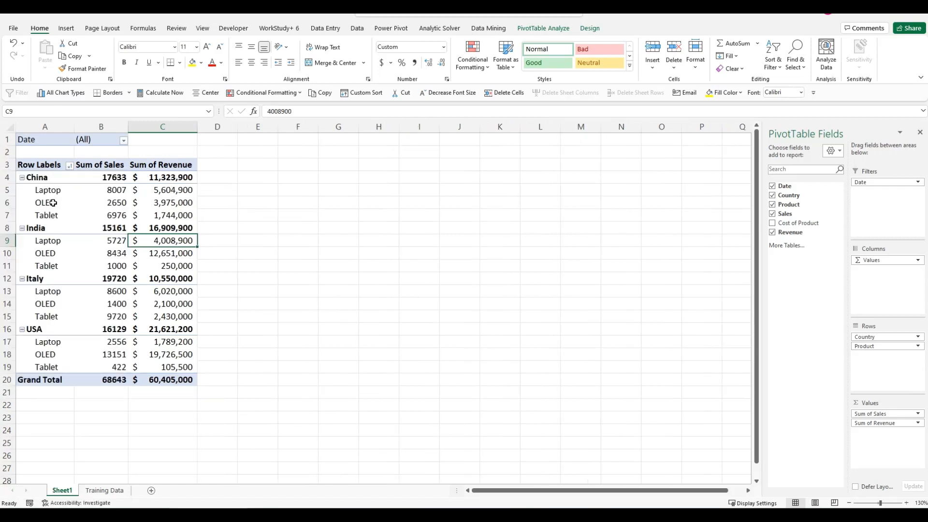
{"action": "left_click", "coordinate": [70, 166]}
{"action": "left_click", "coordinate": [47, 210]}
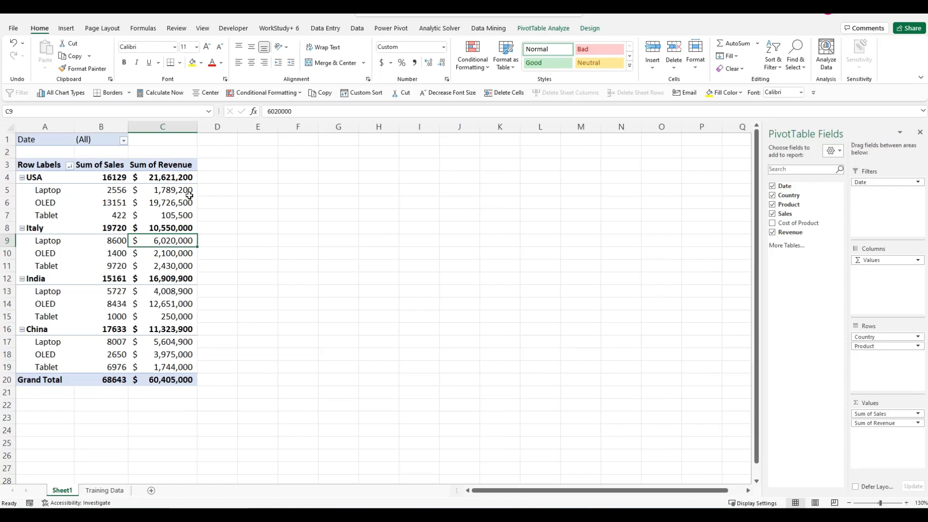
Step: Sort the products within each country by Sum of Revenue from largest to smallest
{"action": "right_click", "coordinate": [173, 245]}
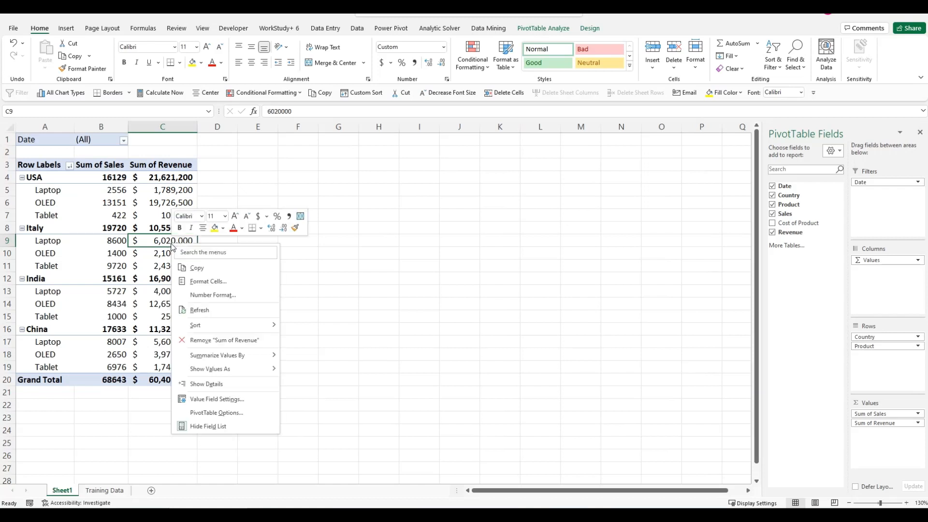
{"action": "mouse_move", "coordinate": [217, 325]}
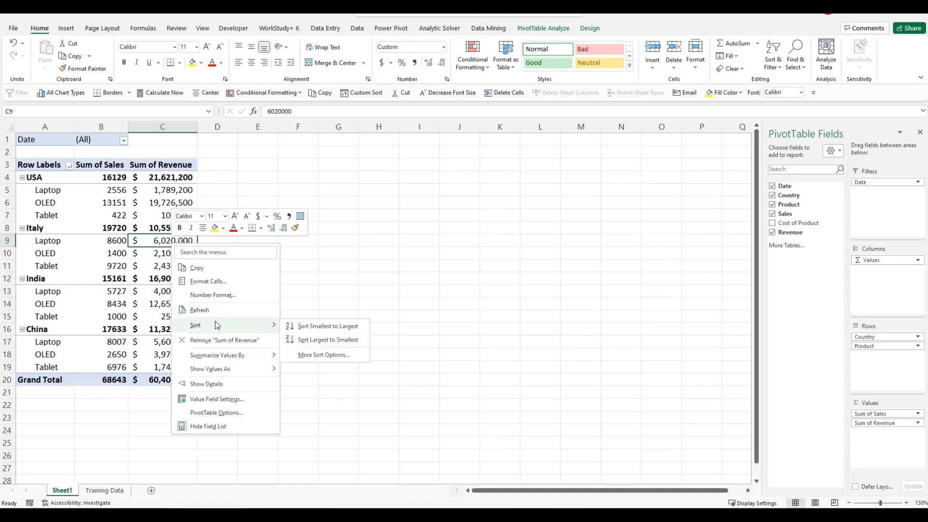
{"action": "left_click", "coordinate": [300, 339]}
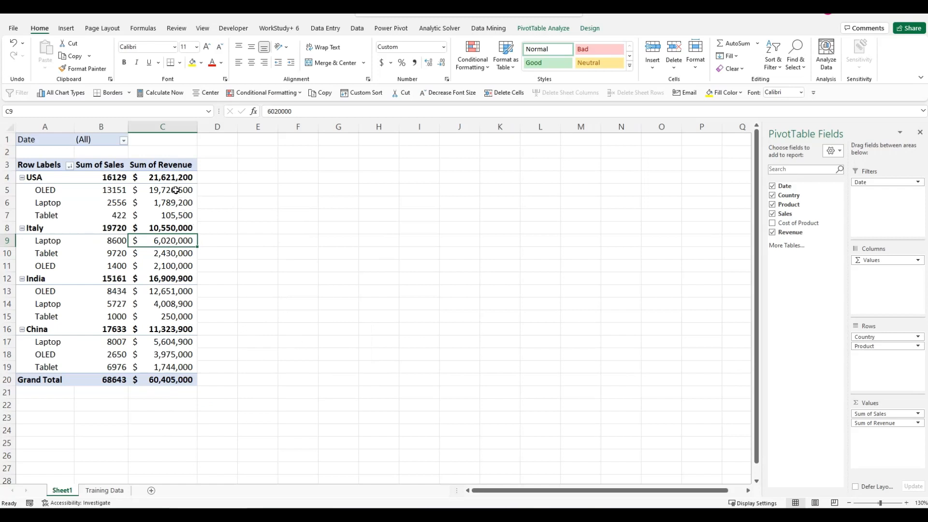
Step: Filter the PivotTable's Date report filter to the May dates 5/1, 5/4 and 5/22 through 5/25/2022, using multiple selection
{"action": "mouse_move", "coordinate": [176, 190]}
{"action": "left_click", "coordinate": [124, 140]}
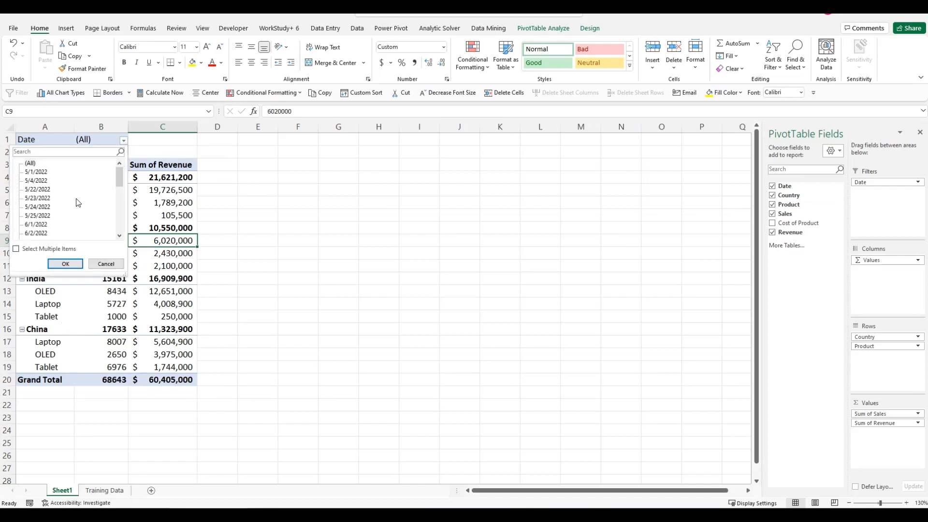
{"action": "left_click", "coordinate": [16, 248]}
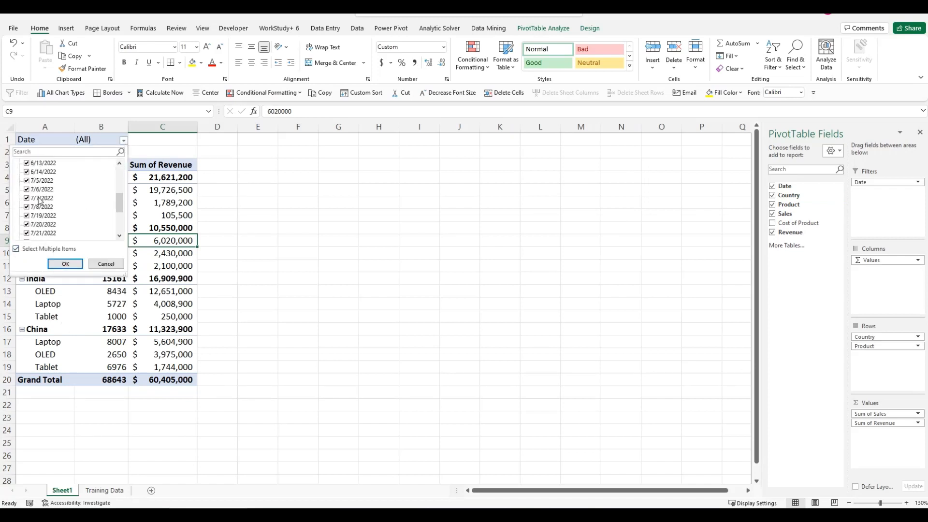
{"action": "left_click", "coordinate": [28, 164]}
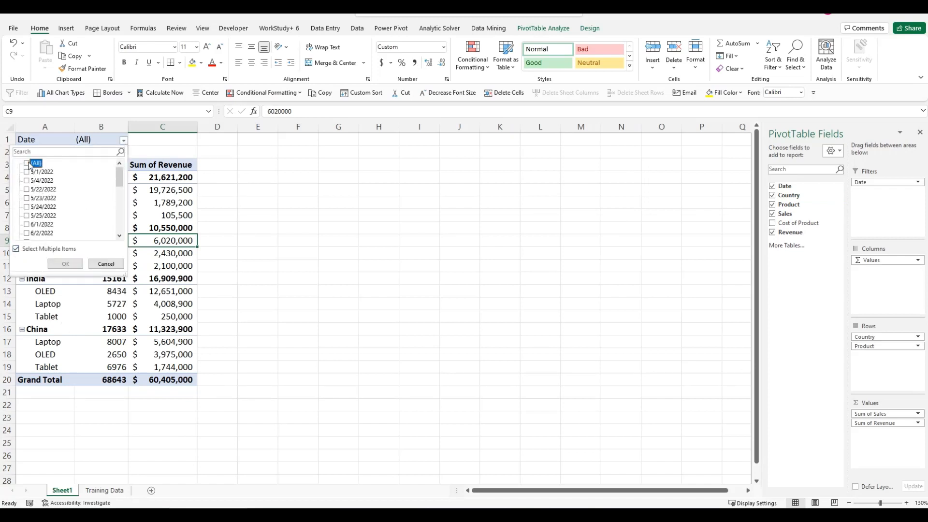
{"action": "left_click", "coordinate": [28, 171]}
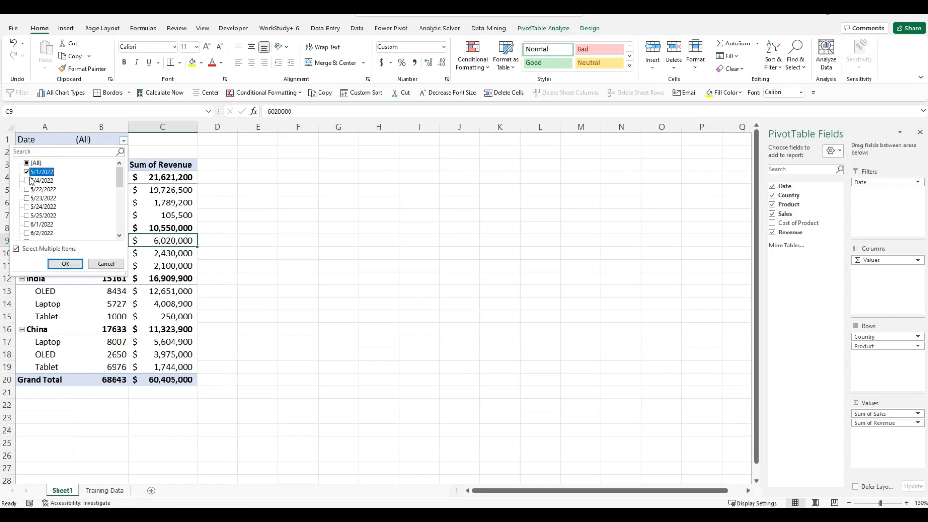
{"action": "left_click", "coordinate": [27, 189]}
{"action": "left_click", "coordinate": [29, 198]}
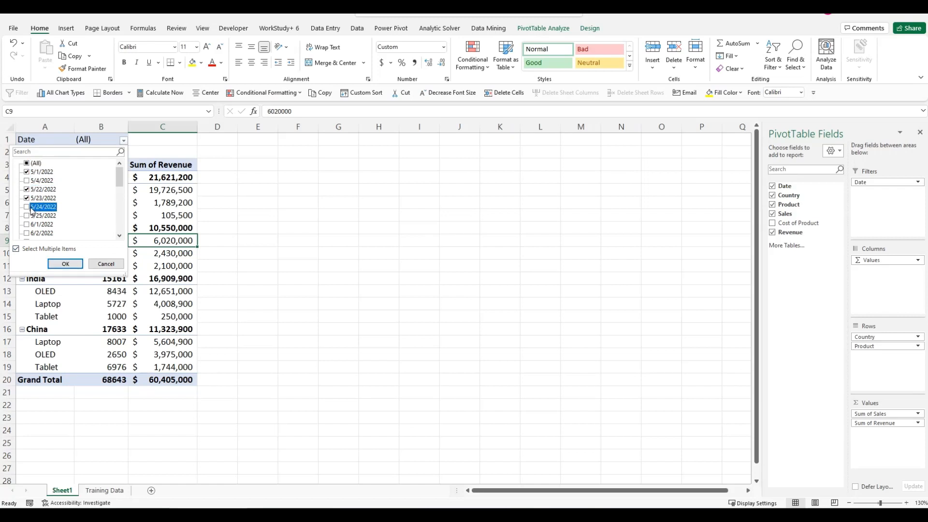
{"action": "left_click", "coordinate": [27, 207]}
{"action": "left_click", "coordinate": [28, 215]}
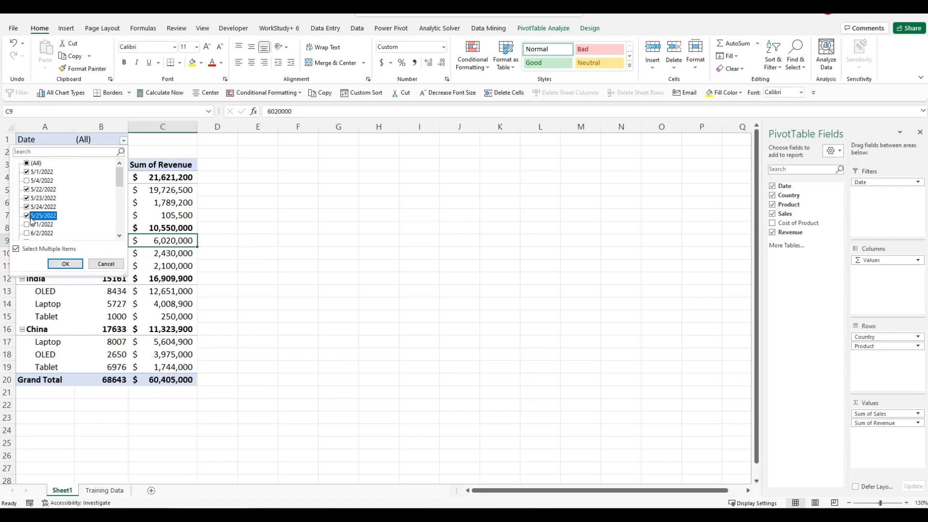
{"action": "left_click", "coordinate": [32, 181]}
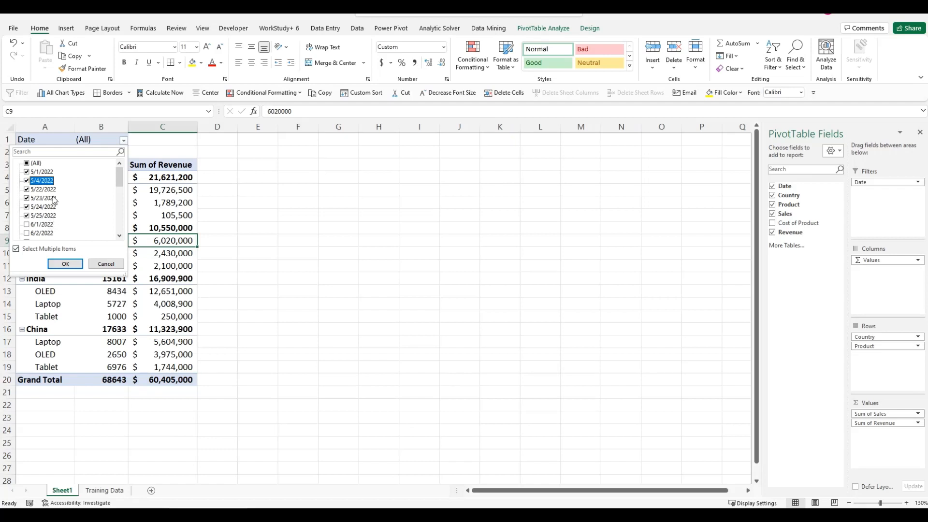
{"action": "left_click", "coordinate": [59, 264]}
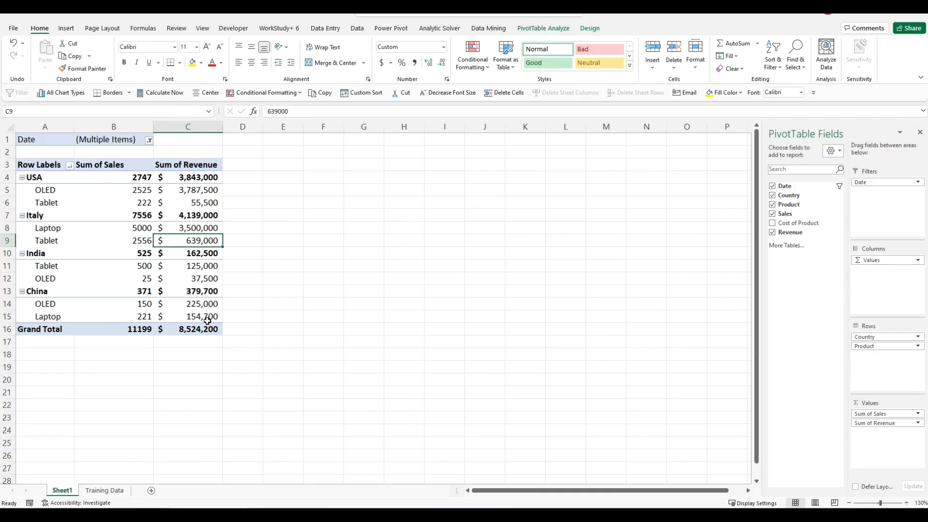
Step: Insert a timeline for the Date field and place it beside the top rows of the PivotTable
{"action": "mouse_move", "coordinate": [203, 305]}
{"action": "left_click", "coordinate": [535, 30]}
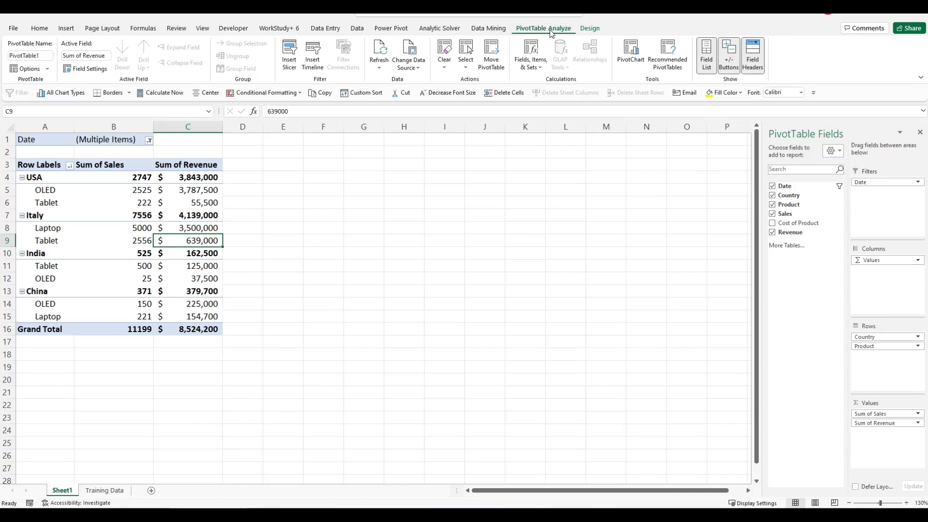
{"action": "left_click", "coordinate": [308, 69]}
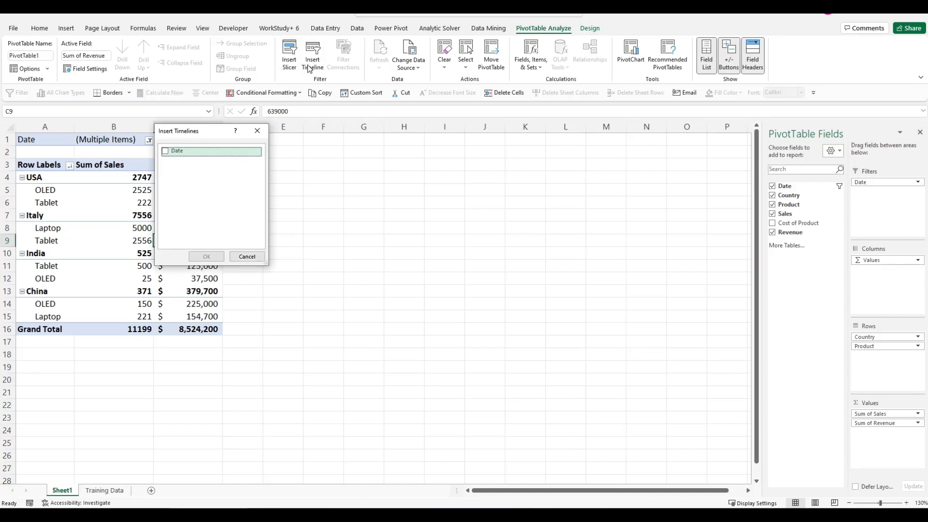
{"action": "left_click", "coordinate": [169, 153]}
{"action": "left_click", "coordinate": [206, 256]}
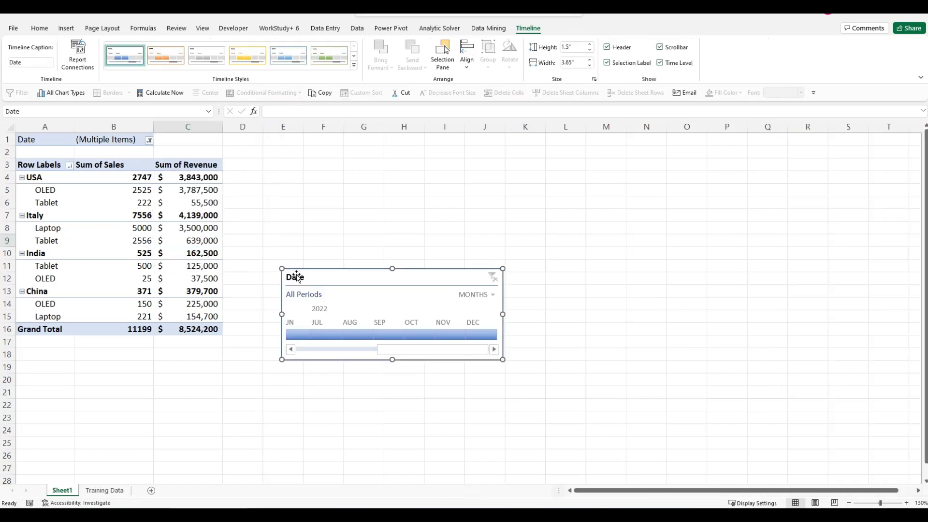
{"action": "left_click_drag", "start_coordinate": [317, 274], "coordinate": [284, 143]}
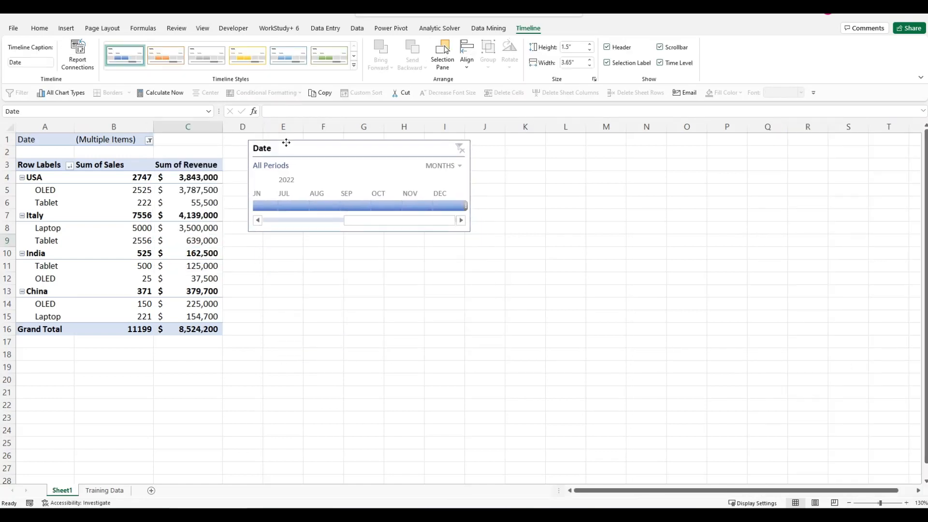
Step: Filter with the timeline by single months up to September 2022, and extend the selection to June through November 2022
{"action": "left_click", "coordinate": [287, 207]}
{"action": "left_click", "coordinate": [298, 207]}
{"action": "left_click", "coordinate": [330, 206]}
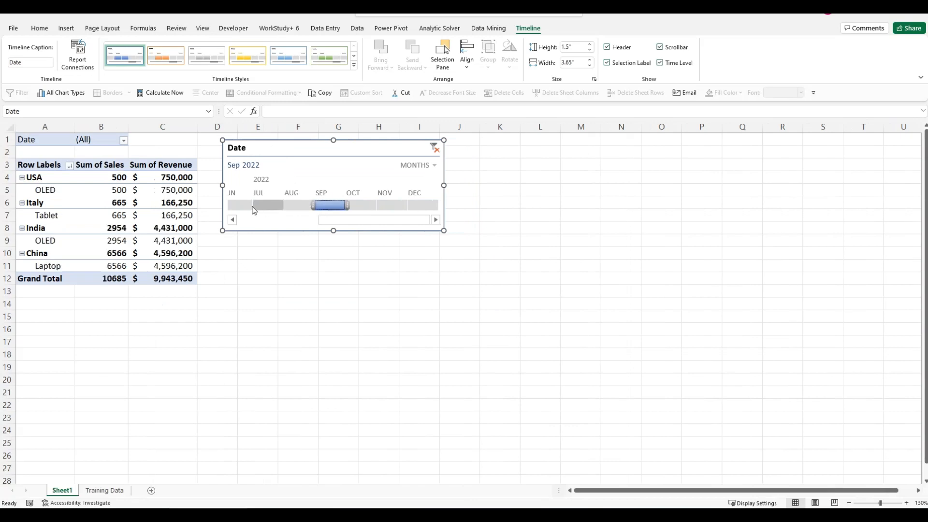
{"action": "left_click_drag", "start_coordinate": [253, 210], "coordinate": [389, 205]}
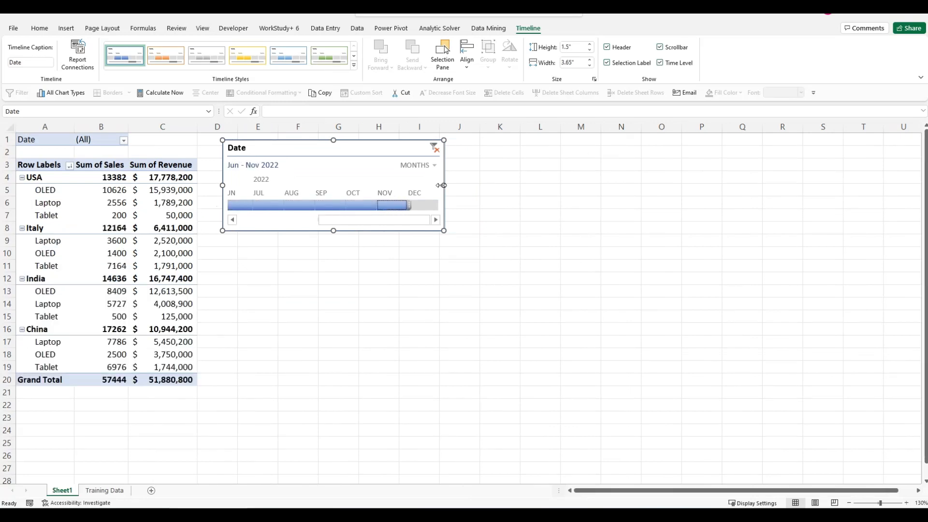
Step: Widen the Date timeline to about 5.55 inches and shift it slightly up against the column headers
{"action": "left_click_drag", "start_coordinate": [441, 185], "coordinate": [557, 196]}
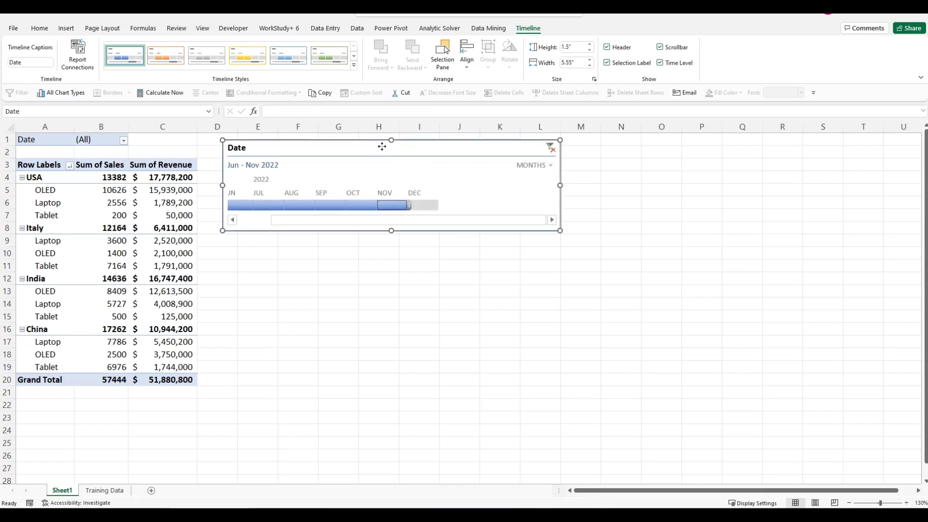
{"action": "left_click_drag", "start_coordinate": [382, 146], "coordinate": [379, 140]}
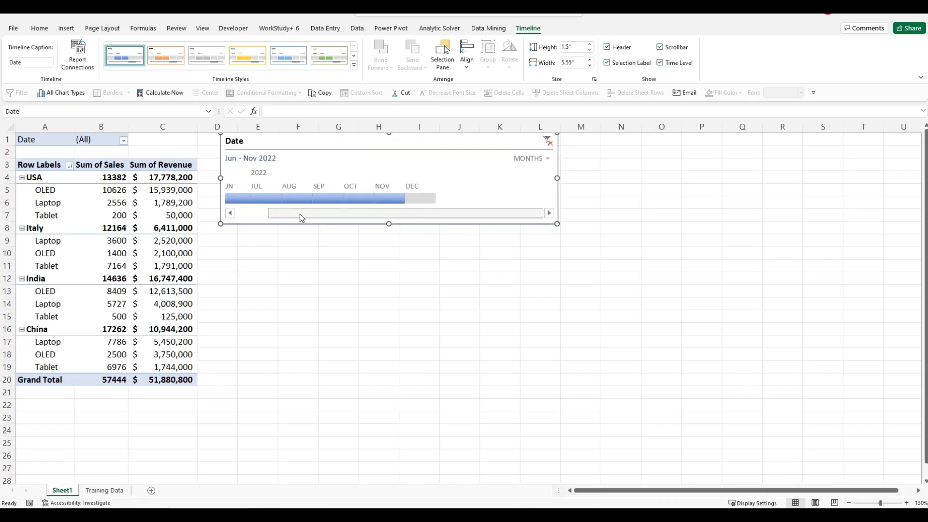
{"action": "left_click_drag", "start_coordinate": [300, 213], "coordinate": [268, 213]}
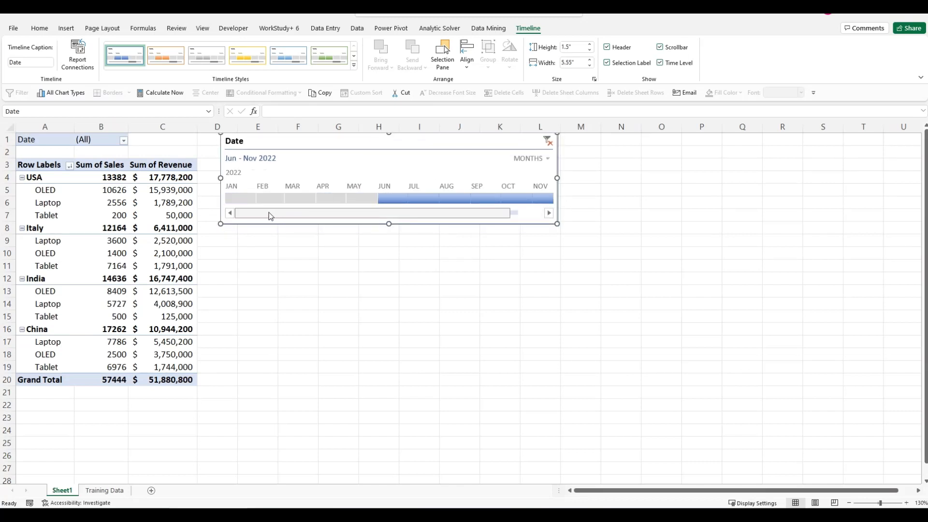
Step: Filter the PivotTable to May through July 2022 with the Date timeline
{"action": "left_click", "coordinate": [363, 201]}
{"action": "left_click", "coordinate": [395, 197]}
{"action": "left_click", "coordinate": [365, 201]}
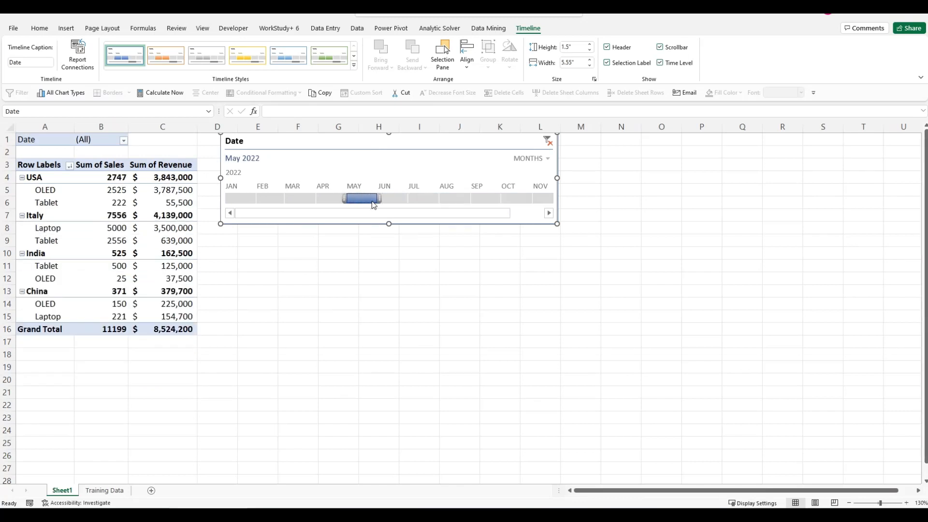
{"action": "left_click_drag", "start_coordinate": [374, 203], "coordinate": [440, 198]}
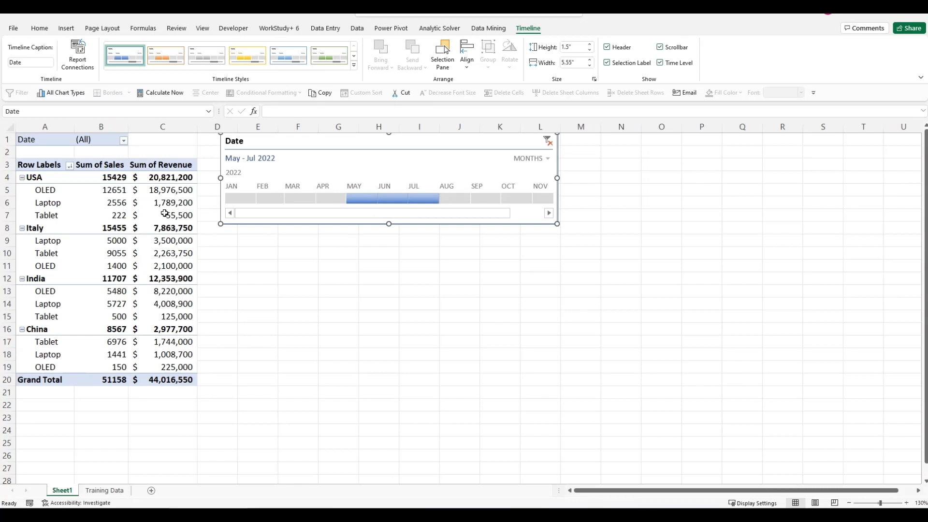
Step: Try several light timeline styles, including green, yellow and gray, and apply the dark blue style to the Date timeline
{"action": "left_click", "coordinate": [328, 53]}
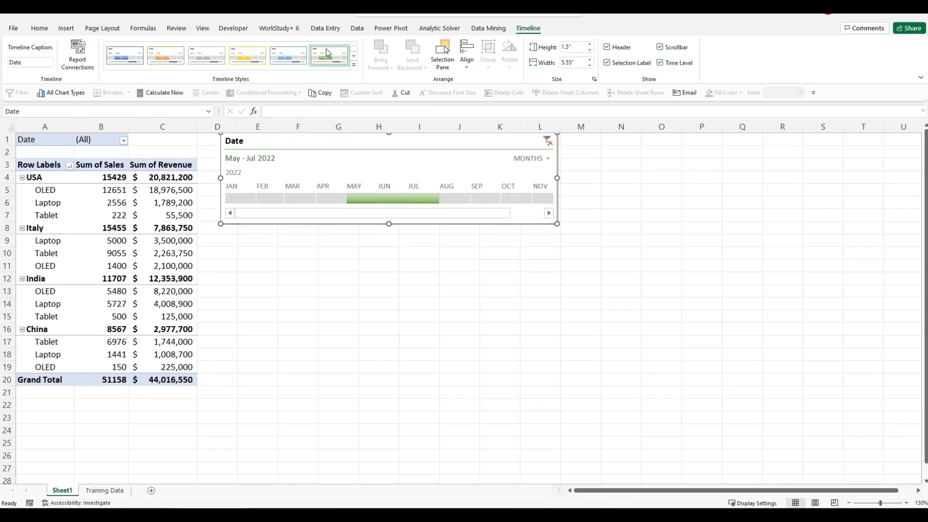
{"action": "left_click", "coordinate": [294, 60]}
{"action": "left_click", "coordinate": [256, 59]}
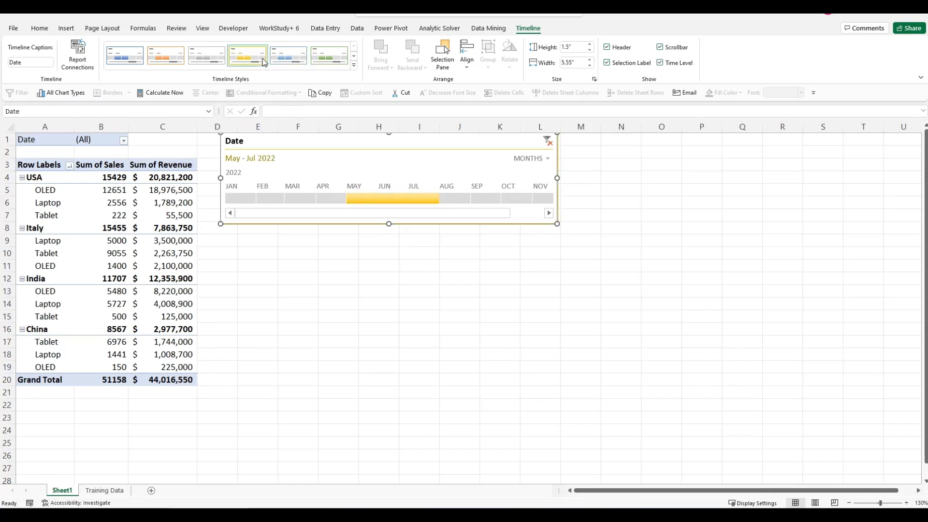
{"action": "left_click", "coordinate": [207, 62]}
{"action": "left_click", "coordinate": [353, 65]}
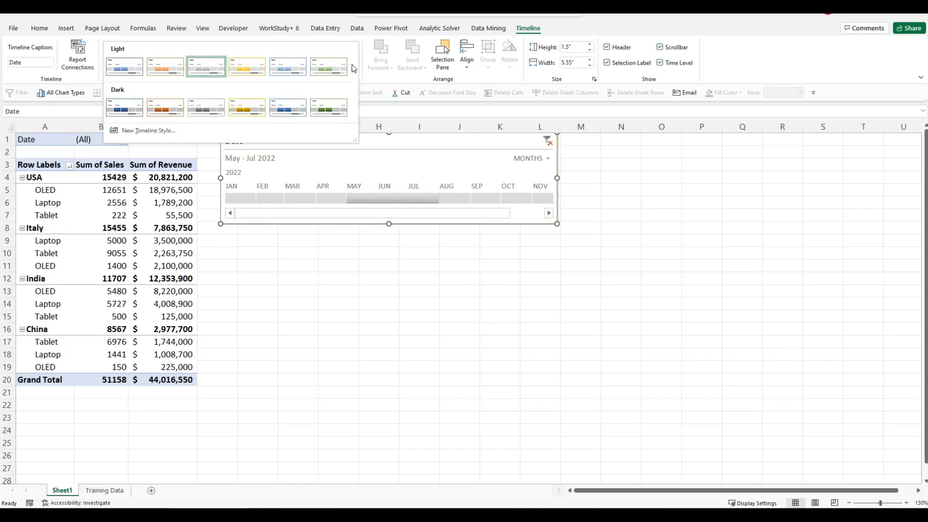
{"action": "left_click", "coordinate": [125, 107]}
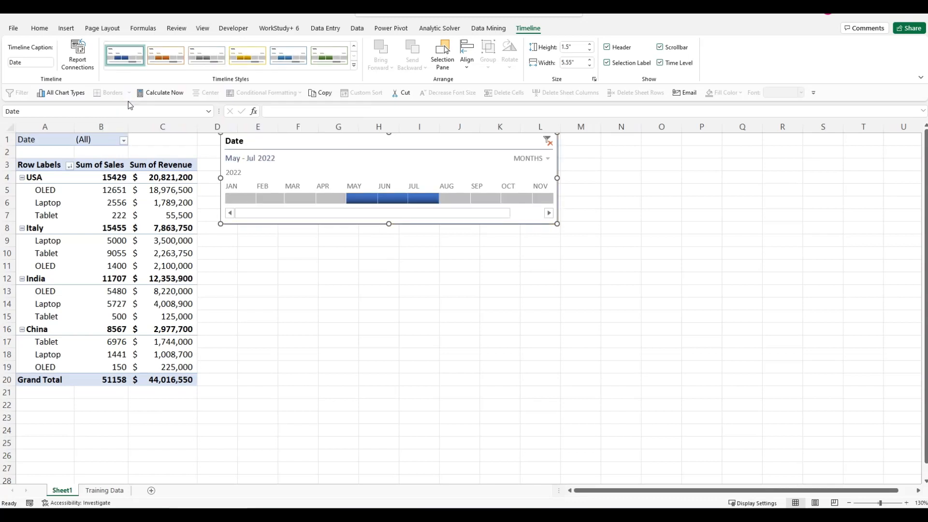
Step: Remove the Date field from the PivotTable's report filters
{"action": "left_click", "coordinate": [196, 295]}
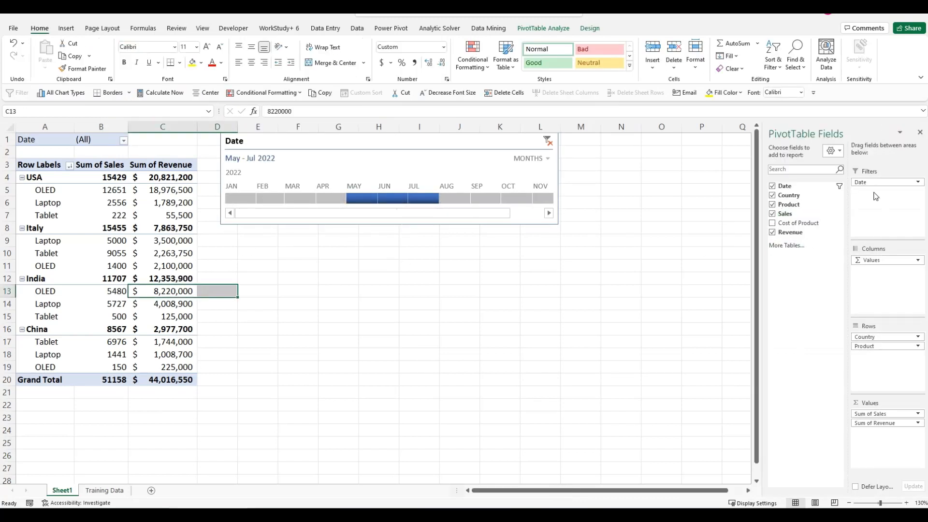
{"action": "left_click_drag", "start_coordinate": [875, 182], "coordinate": [775, 205]}
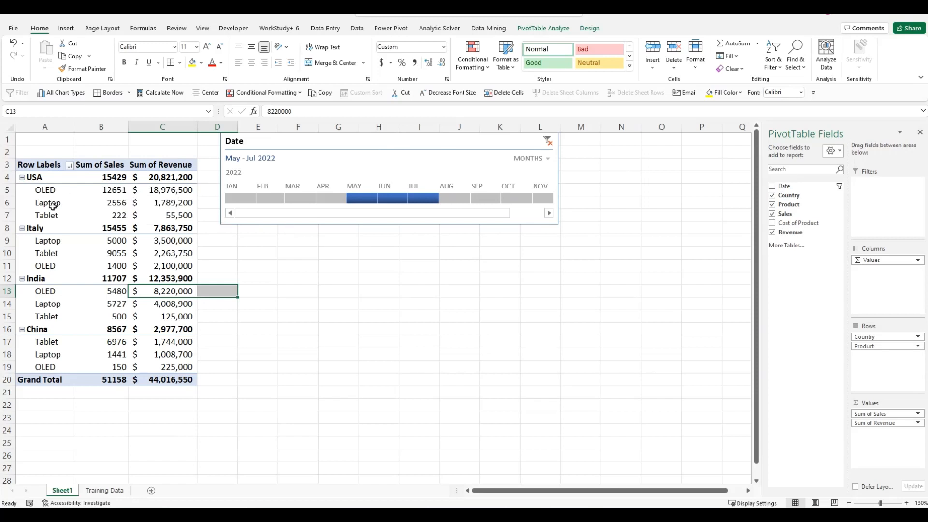
{"action": "left_click", "coordinate": [302, 274]}
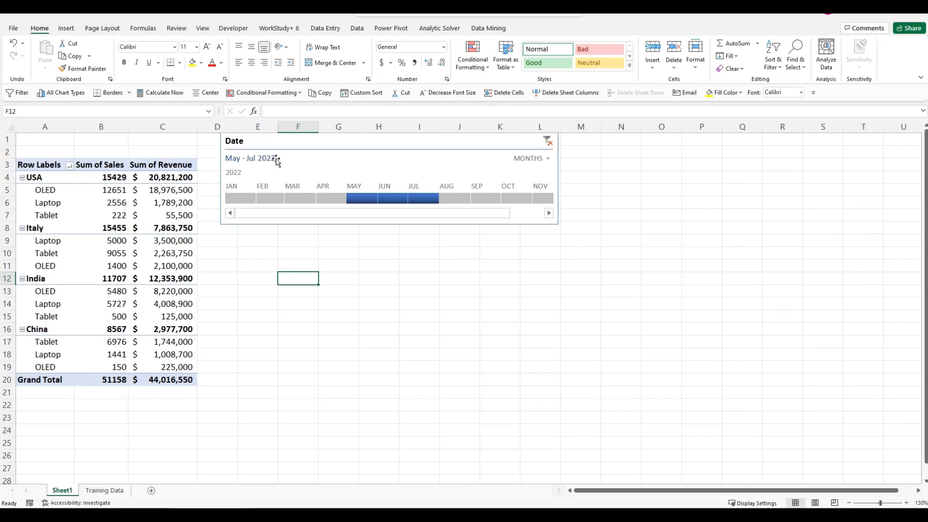
Step: Insert a slicer for the Product field and place it directly beneath the Date timeline
{"action": "left_click", "coordinate": [158, 192]}
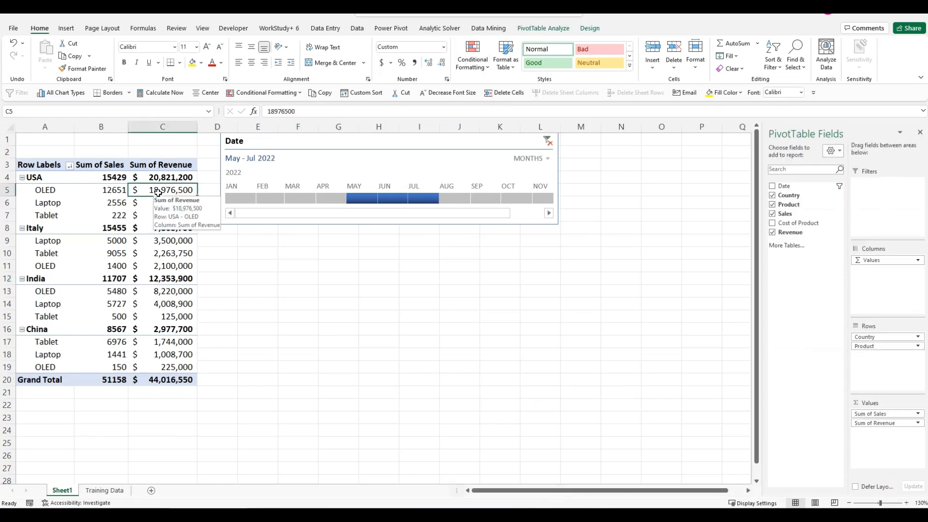
{"action": "left_click", "coordinate": [551, 33]}
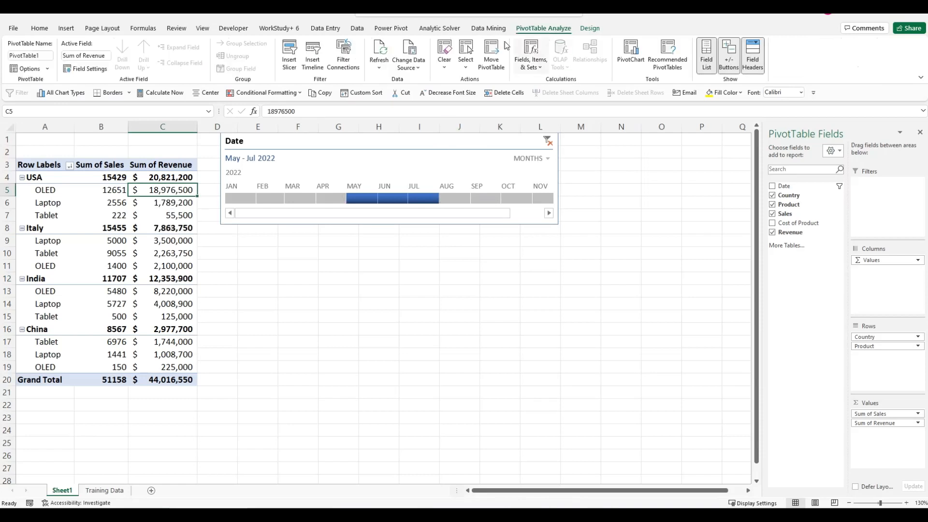
{"action": "left_click", "coordinate": [290, 58]}
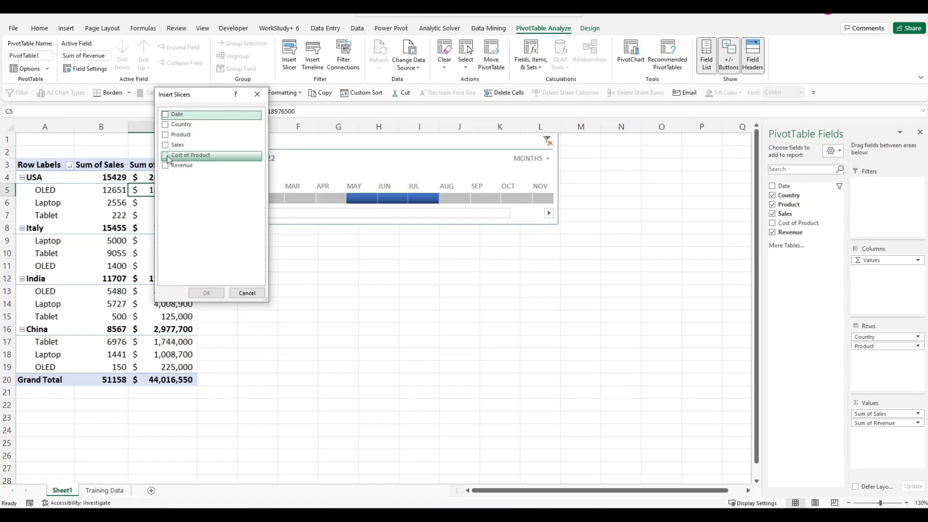
{"action": "left_click", "coordinate": [166, 136]}
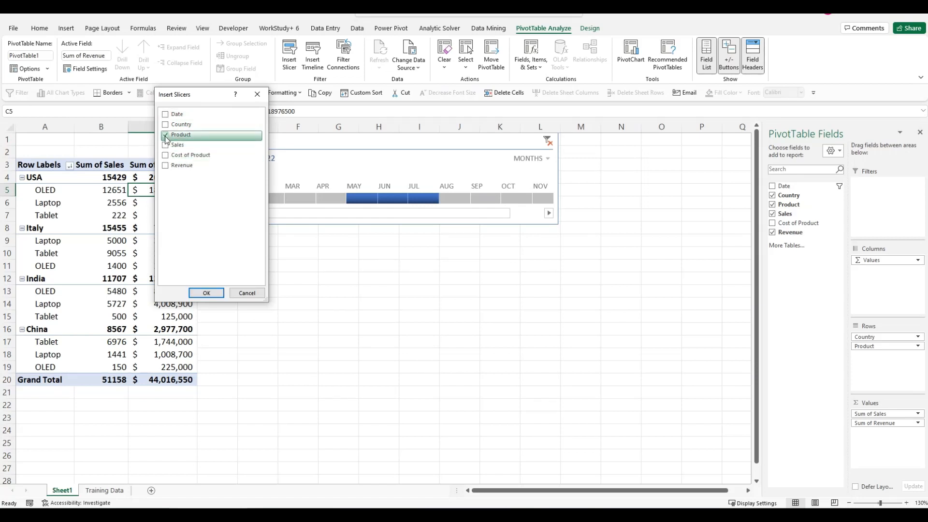
{"action": "left_click", "coordinate": [206, 293]}
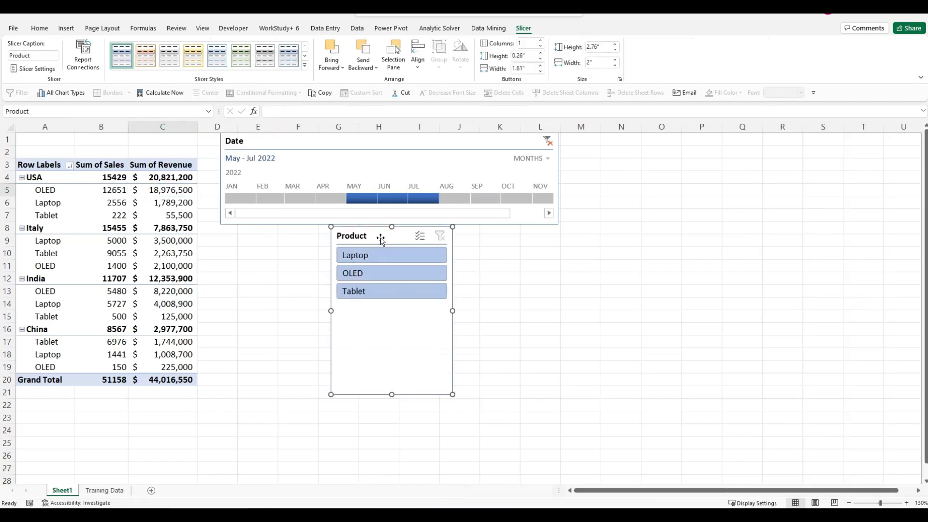
{"action": "left_click_drag", "start_coordinate": [381, 234], "coordinate": [268, 241]}
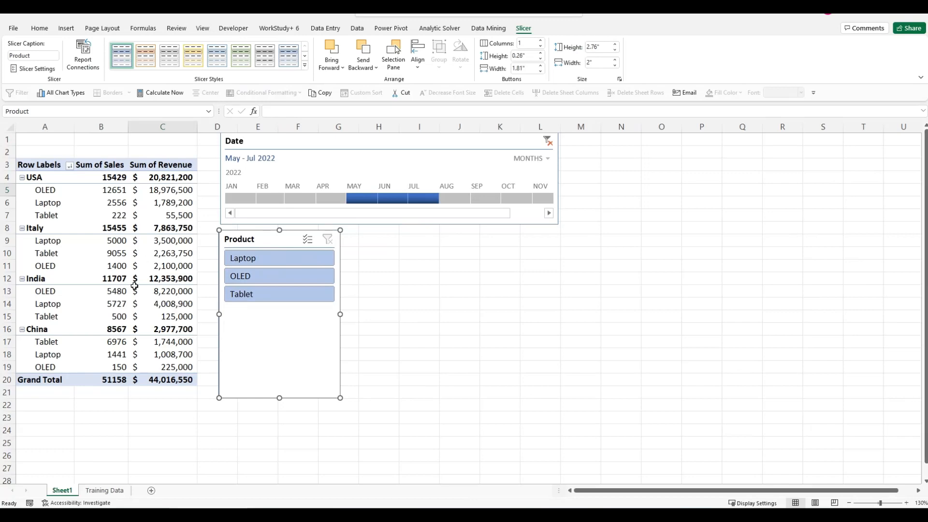
Step: Filter the PivotTable with the Product slicer to OLED, Tablet and Laptop, one product at a time
{"action": "left_click", "coordinate": [263, 275]}
{"action": "left_click", "coordinate": [153, 352]}
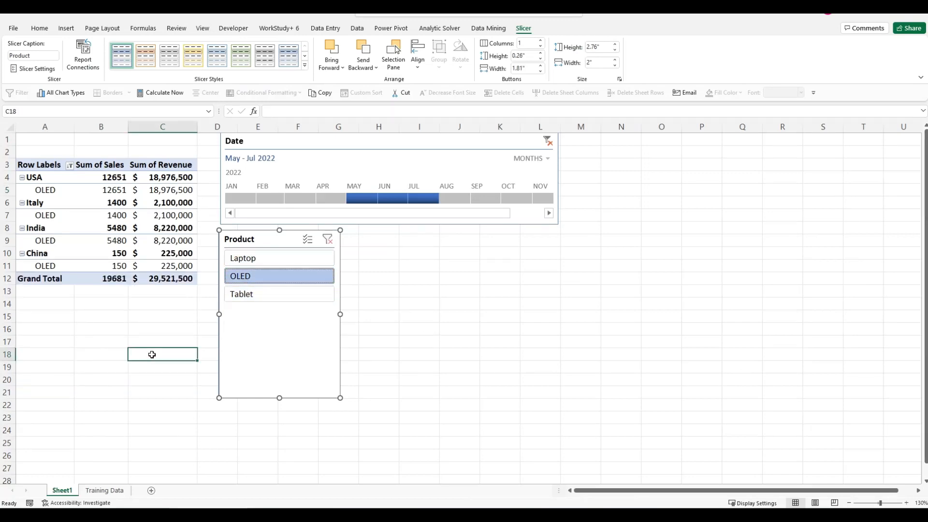
{"action": "scroll", "coordinate": [153, 352], "scroll_direction": "up", "scroll_amount": 3}
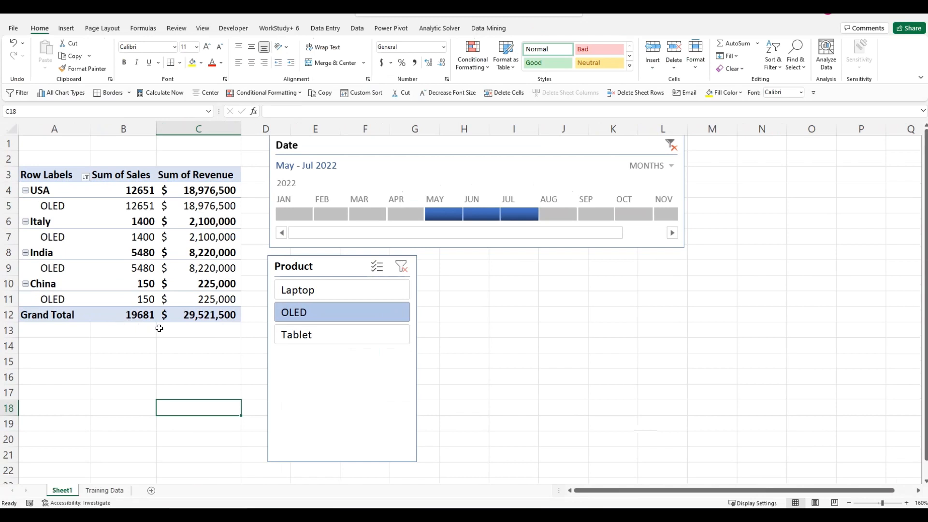
{"action": "scroll", "coordinate": [159, 327], "scroll_direction": "up", "scroll_amount": 3}
{"action": "left_click", "coordinate": [375, 355]}
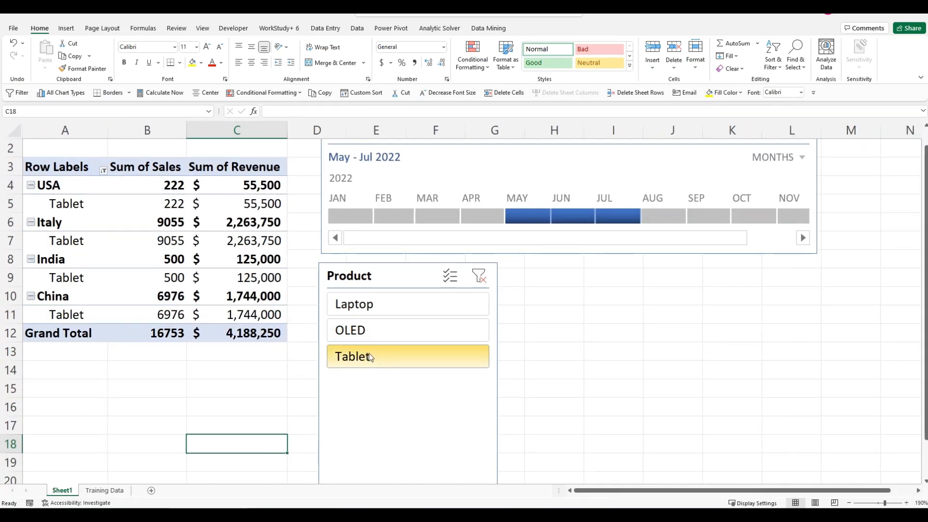
{"action": "left_click", "coordinate": [373, 306]}
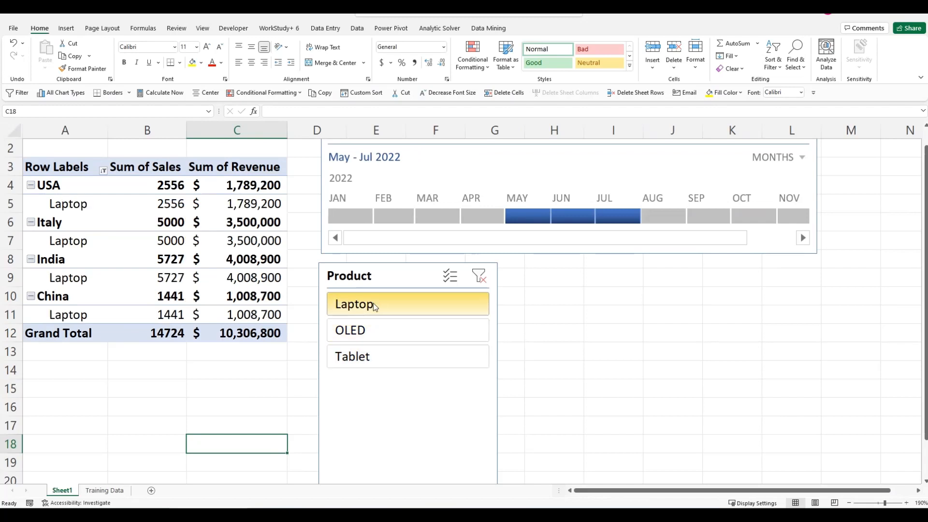
Step: Add OLED and Tablet to the Laptop selection in the Product slicer
{"action": "left_click", "coordinate": [375, 327], "text": "ctrl"}
{"action": "left_click", "coordinate": [377, 352], "text": "ctrl"}
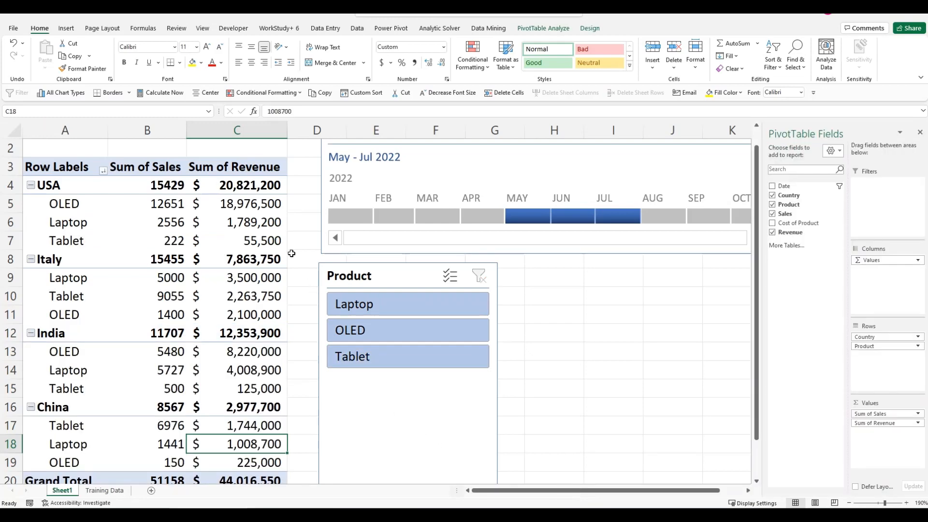
{"action": "scroll", "coordinate": [274, 337], "scroll_direction": "down", "scroll_amount": 1}
{"action": "scroll", "coordinate": [273, 337], "scroll_direction": "up", "scroll_amount": 1}
{"action": "mouse_move", "coordinate": [273, 278]}
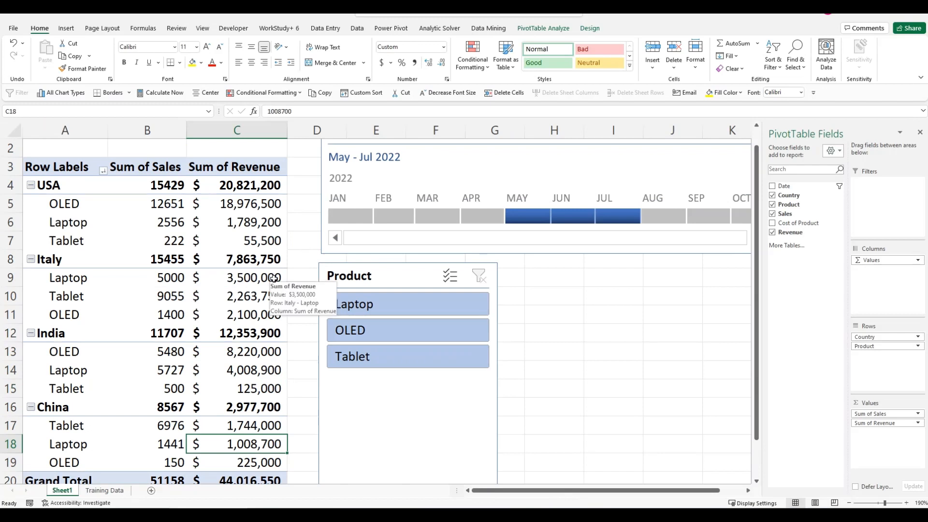